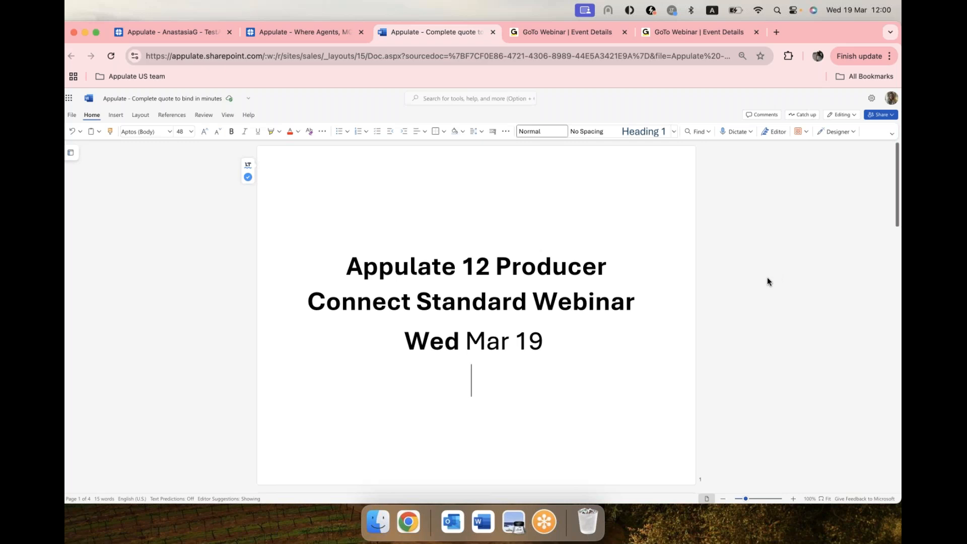
Step: Open the appulate.com/?browse link from the webinar document's third page and switch to the website it loads
scroll(768, 280, down, 6)
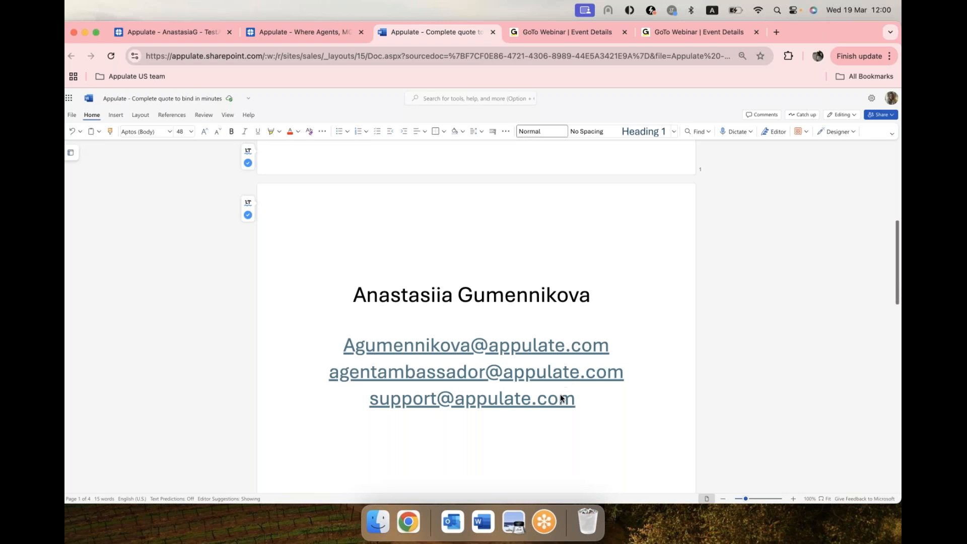
scroll(600, 392, down, 1)
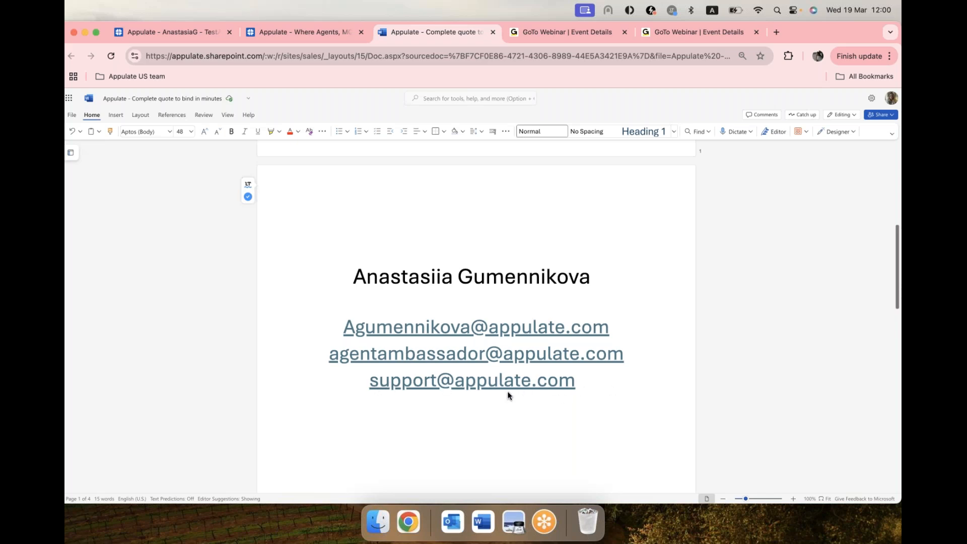
scroll(622, 375, down, 5)
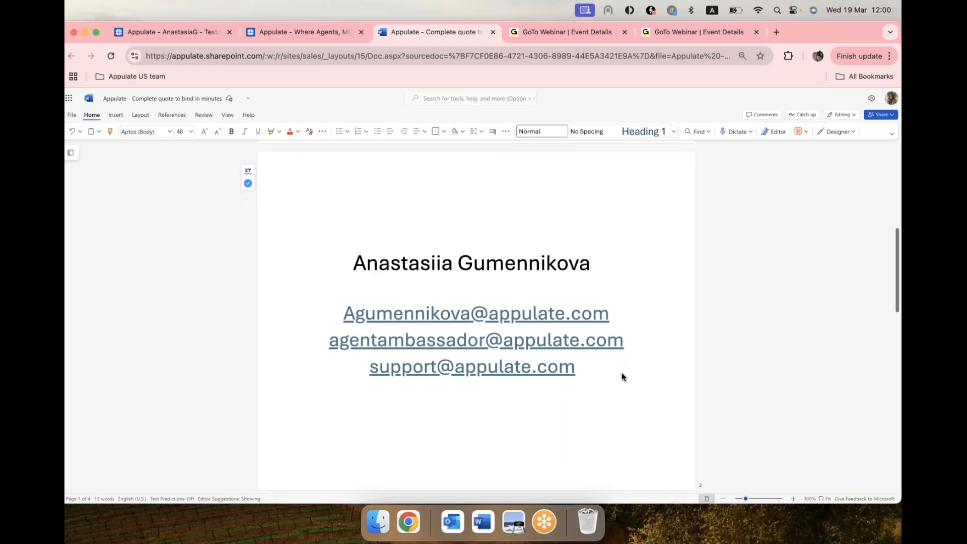
scroll(622, 376, down, 3)
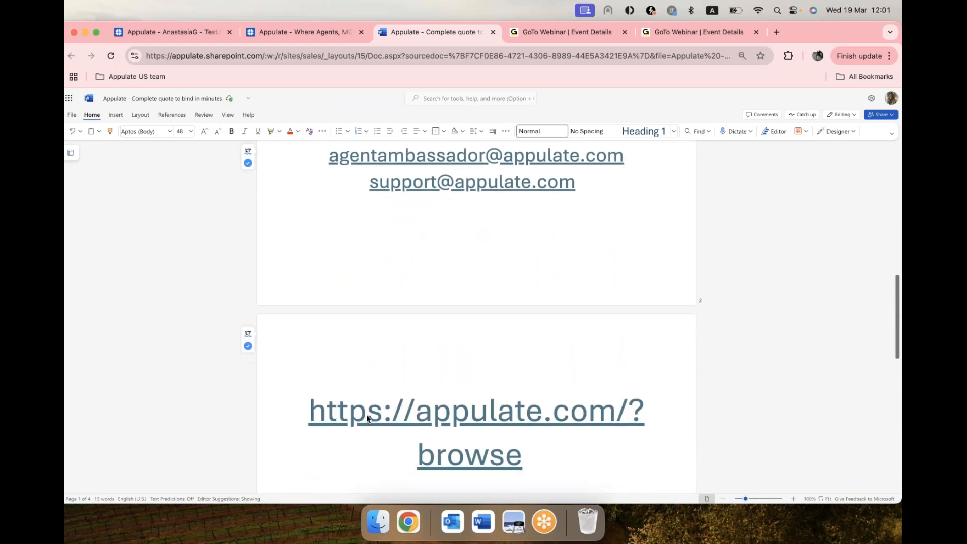
click(308, 417)
click(507, 414)
click(458, 417)
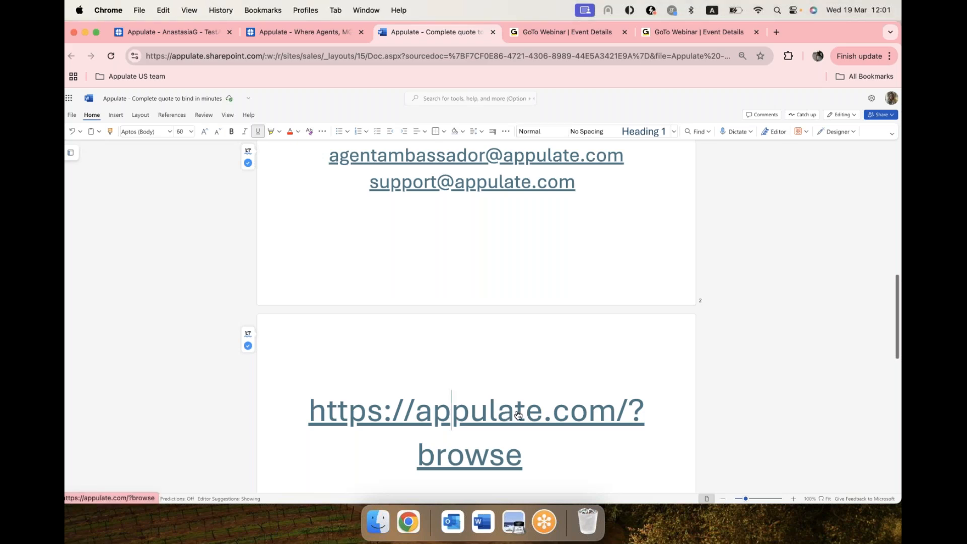
click(525, 418)
super+click(524, 421)
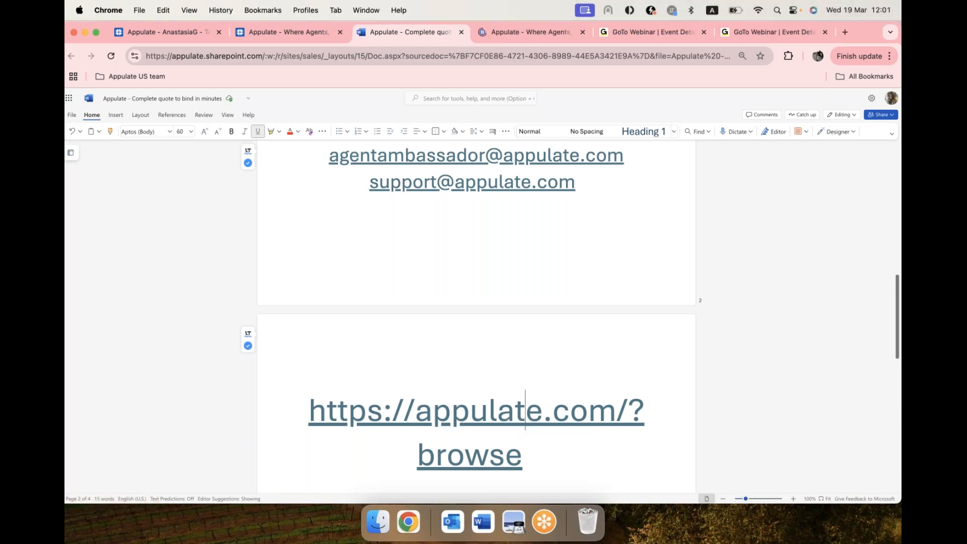
click(524, 31)
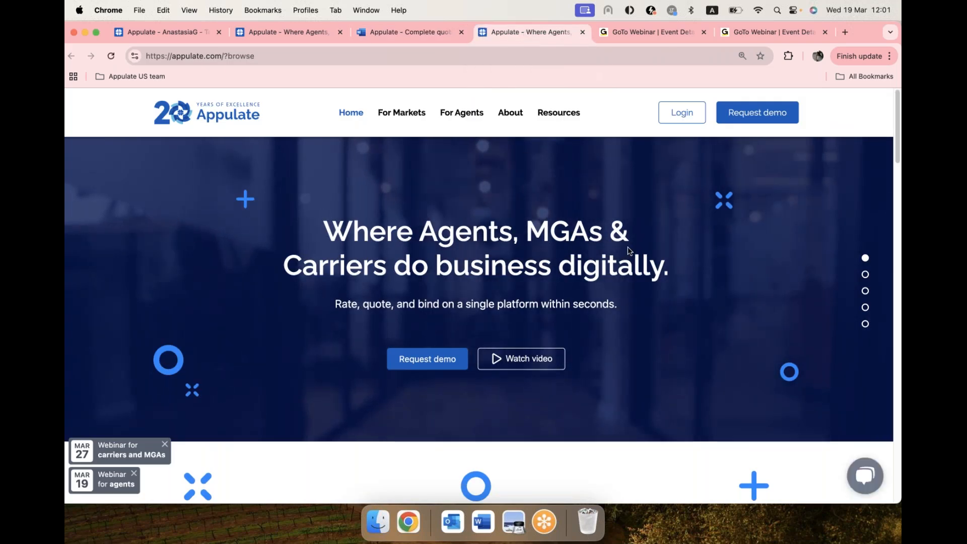
Step: Log in to the Appulate website with the saved account e-mail and password
click(685, 115)
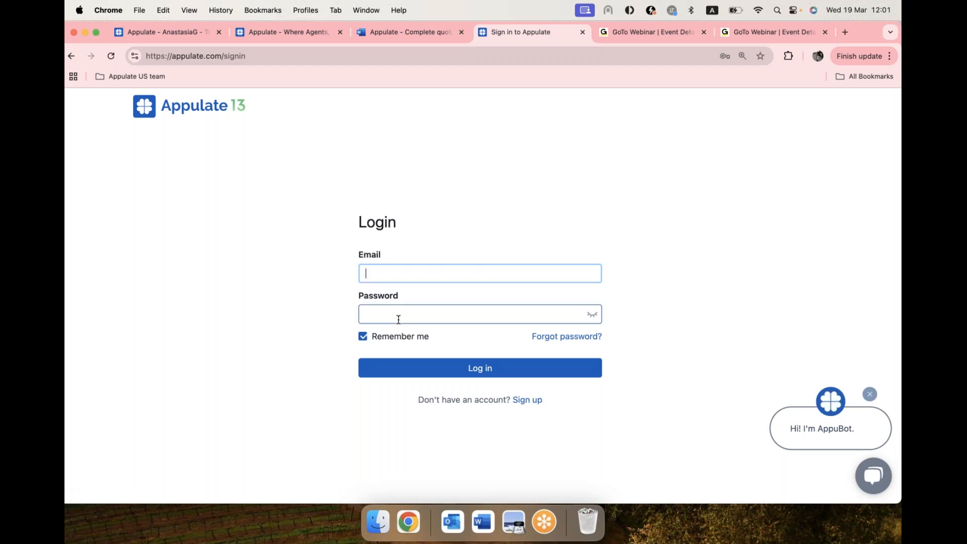
click(400, 275)
click(499, 300)
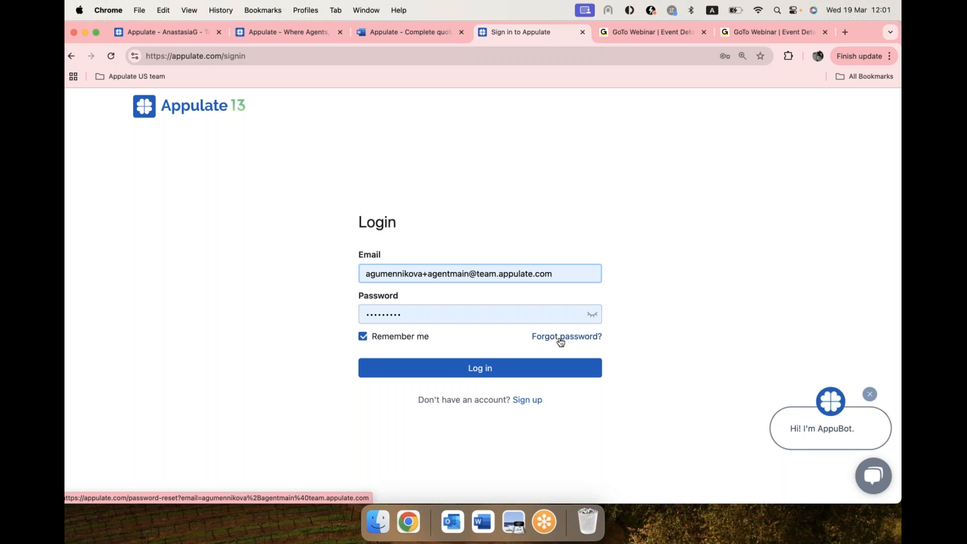
click(496, 377)
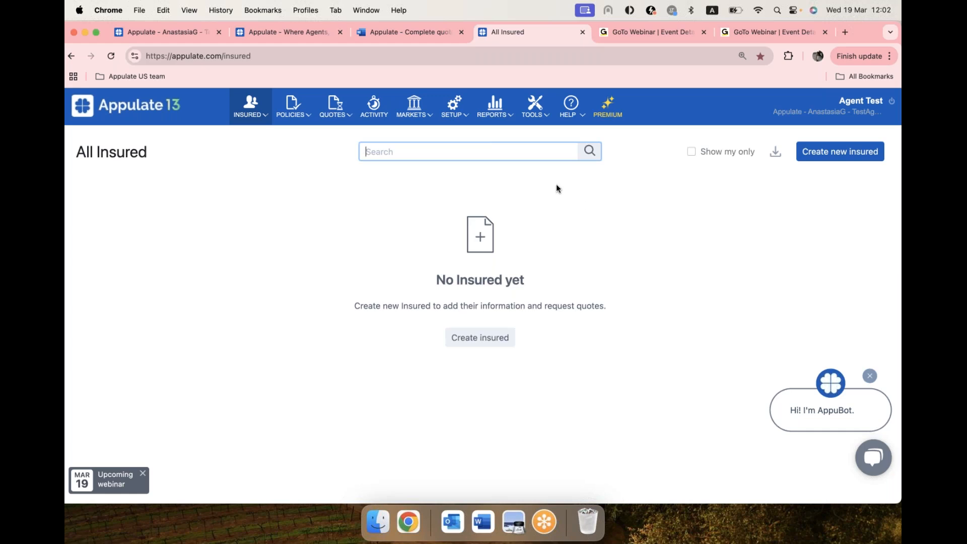
Step: Review the Appulate Uplink tool page, including its system requirements and driver download, and return to the list of all insureds
mouse_move(533, 117)
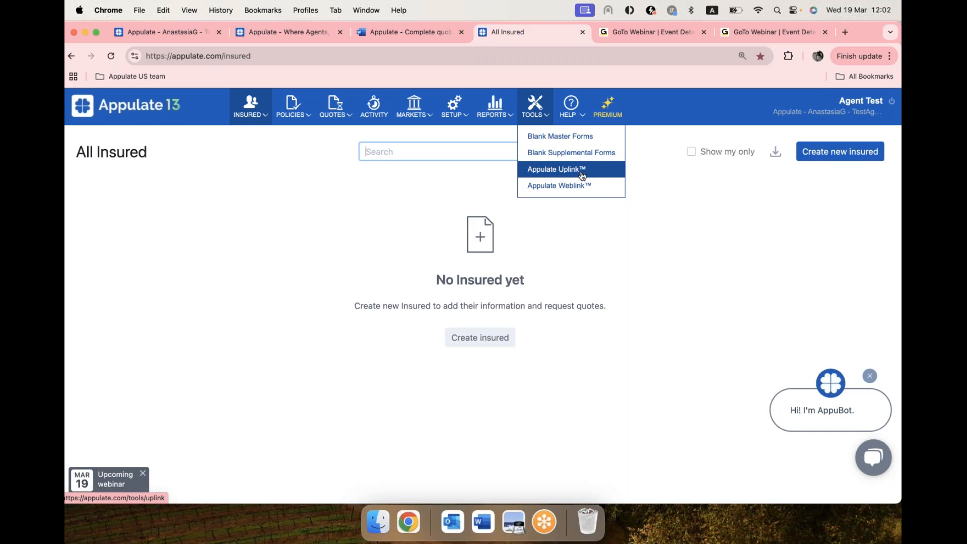
click(560, 172)
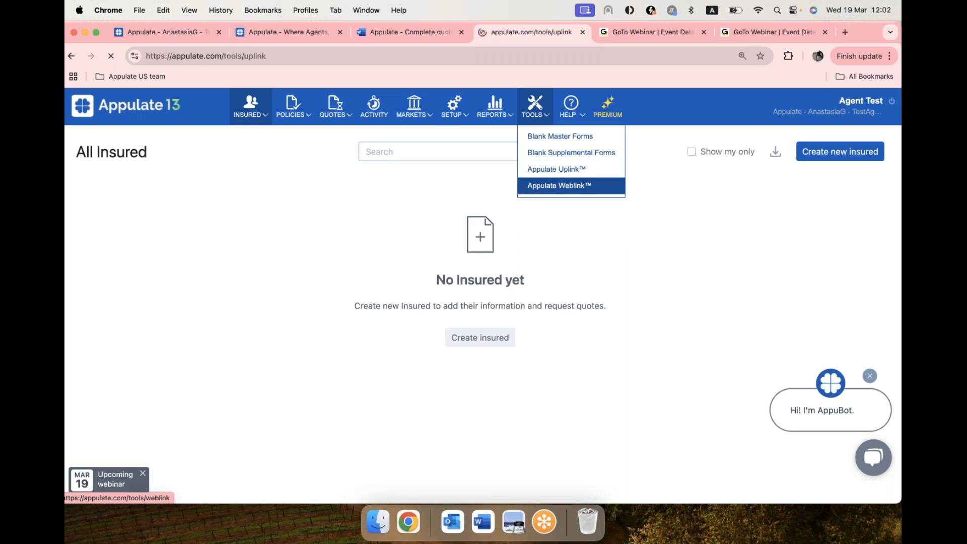
scroll(747, 267, down, 2)
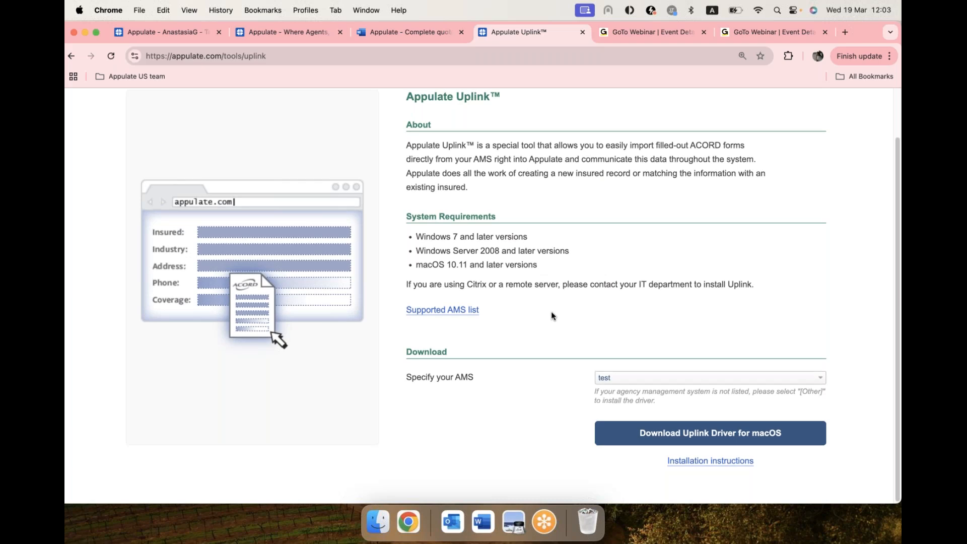
scroll(551, 316, up, 2)
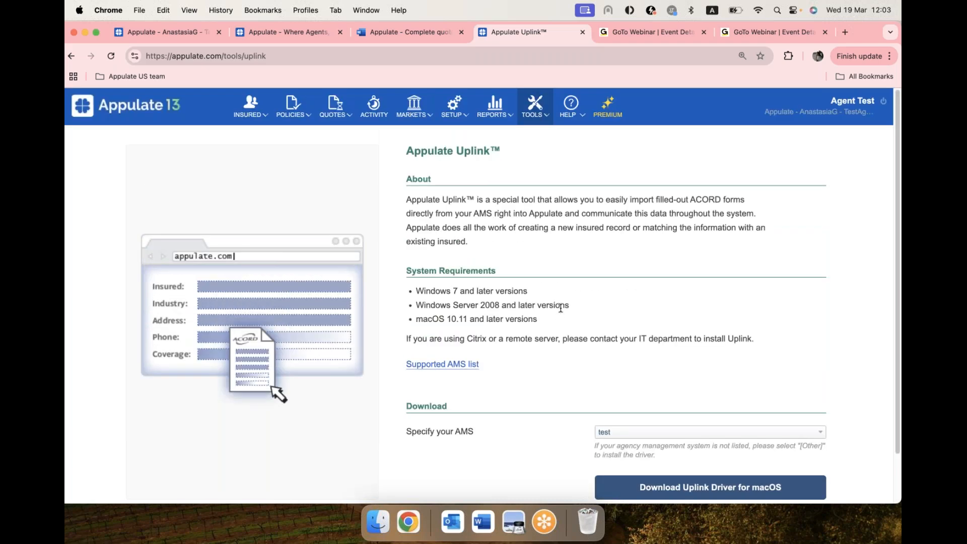
click(123, 112)
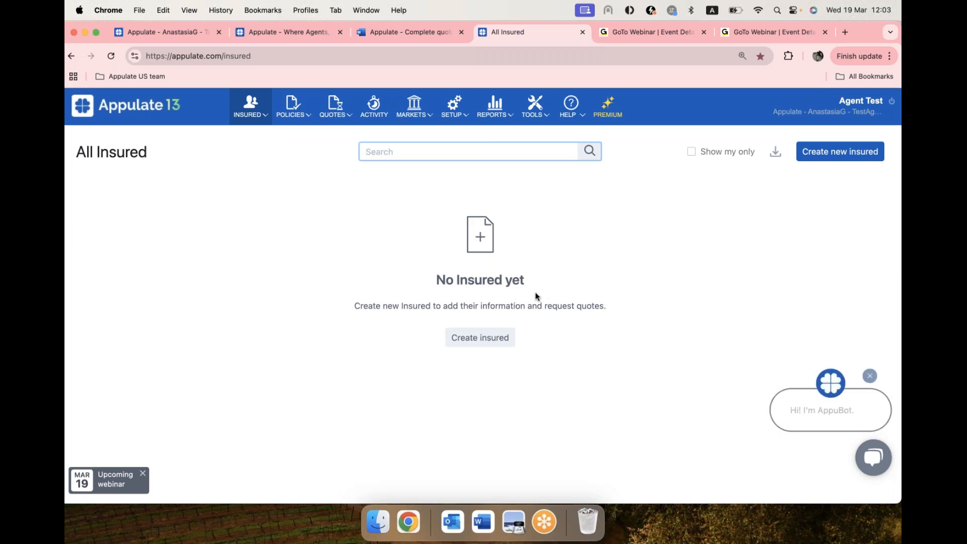
Step: Switch to Preview, print the California Workers Compensation ACORD application to AppulateUplink on US Letter paper, and send it to Appulate
click(513, 521)
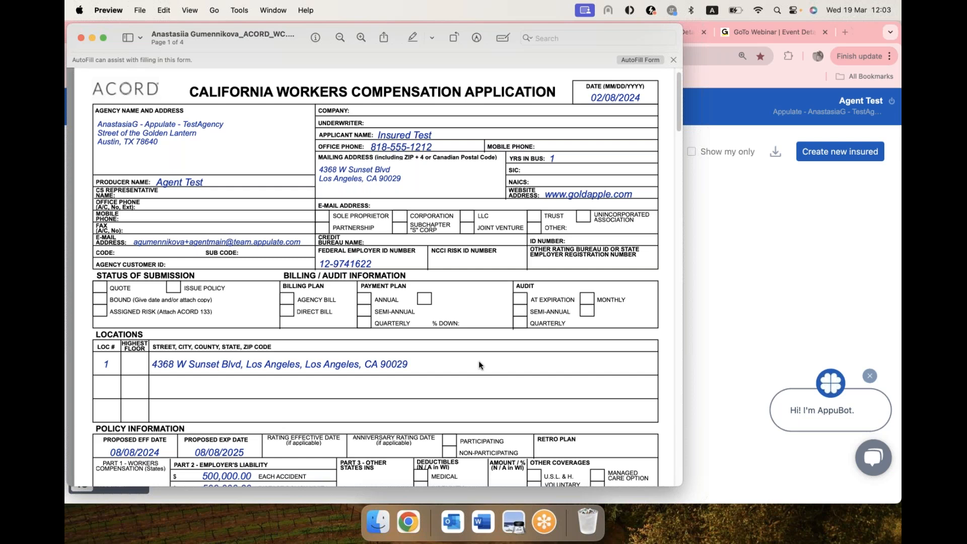
key(super+p)
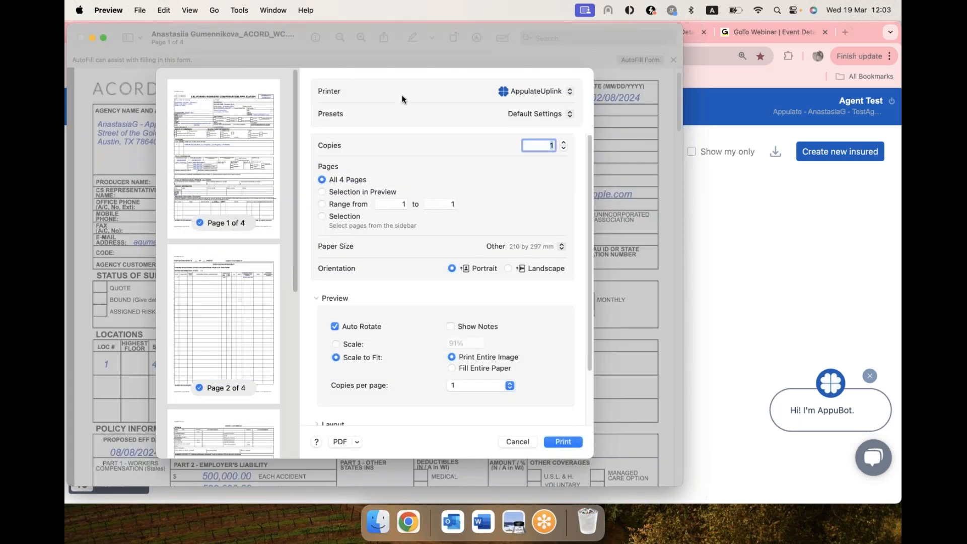
click(510, 94)
click(452, 93)
click(520, 247)
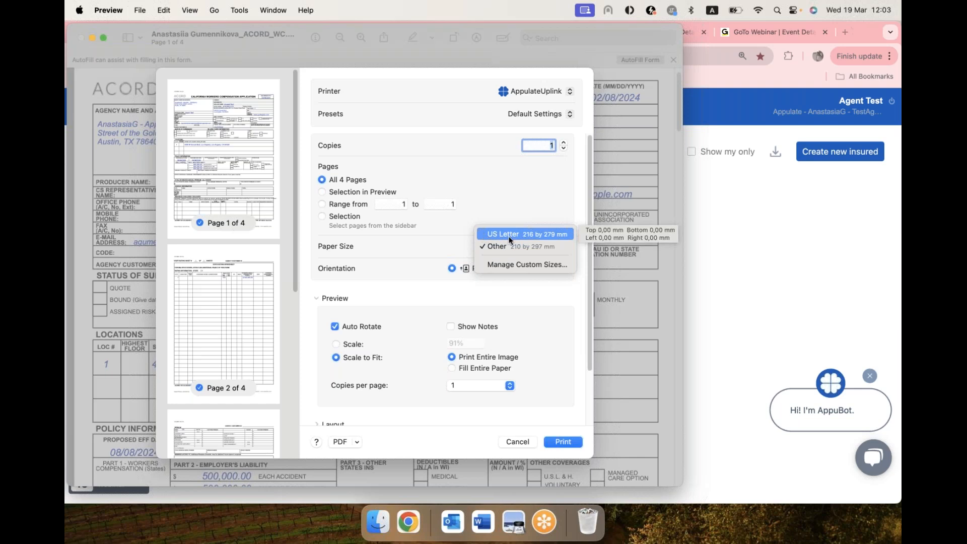
click(526, 235)
scroll(428, 268, down, 3)
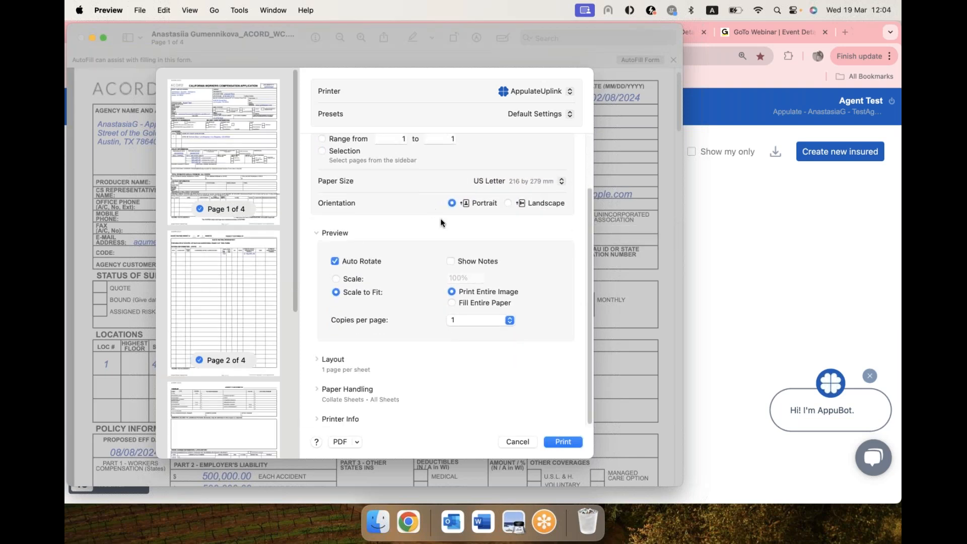
click(566, 440)
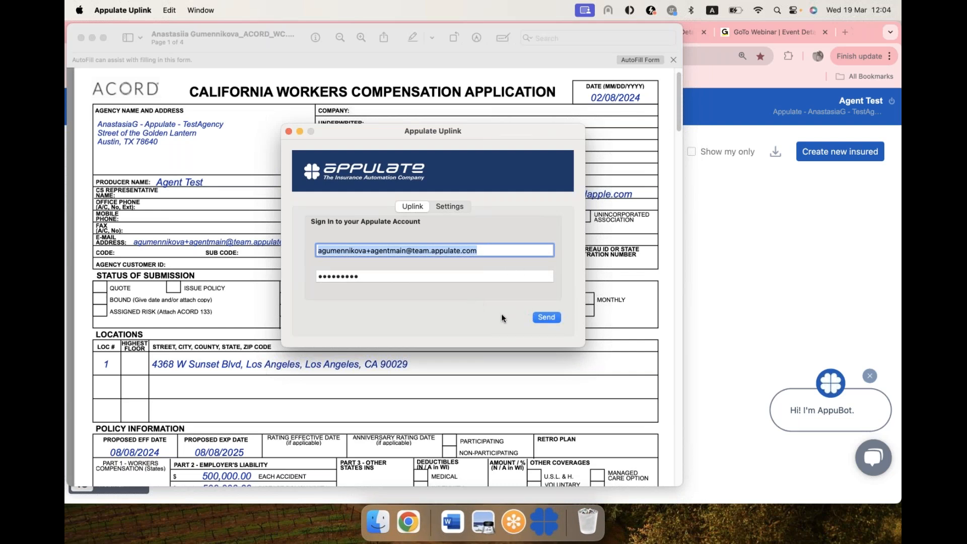
click(549, 318)
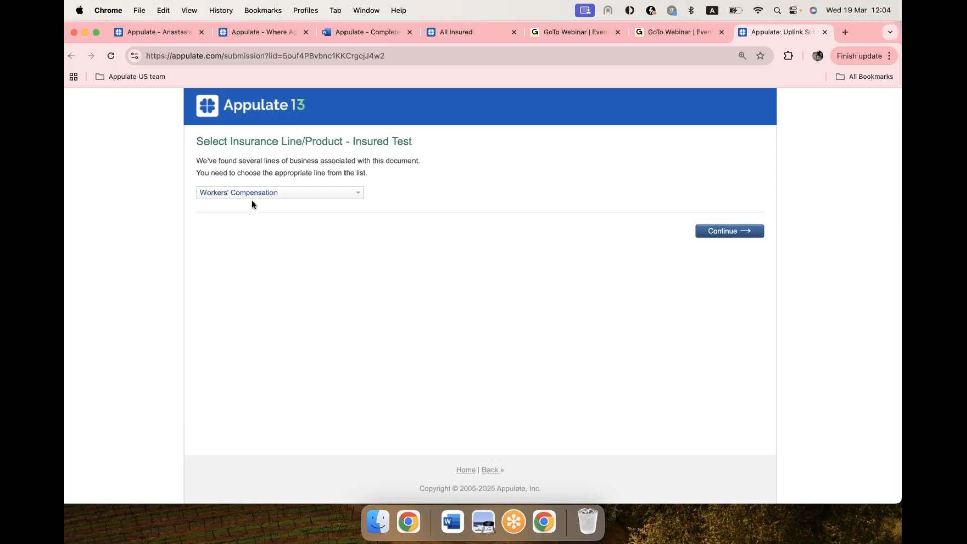
Step: Keep Workers' Compensation as the submission's insurance line and send the submission to Appulate rather than directly to markets
click(318, 197)
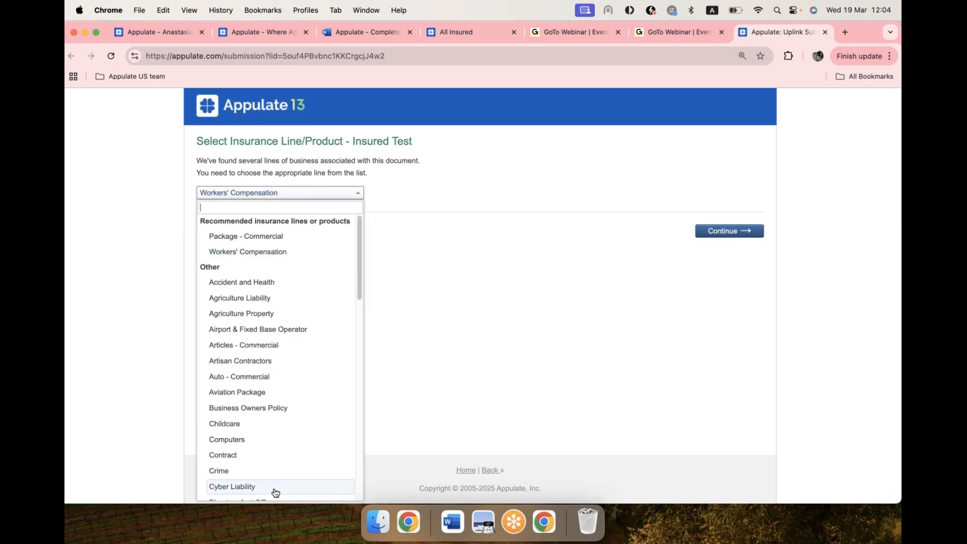
click(488, 191)
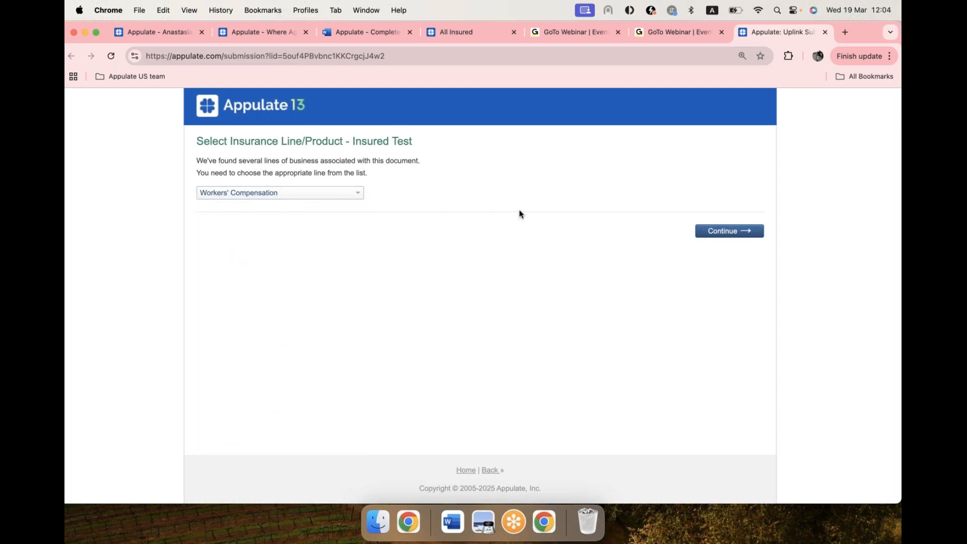
click(747, 235)
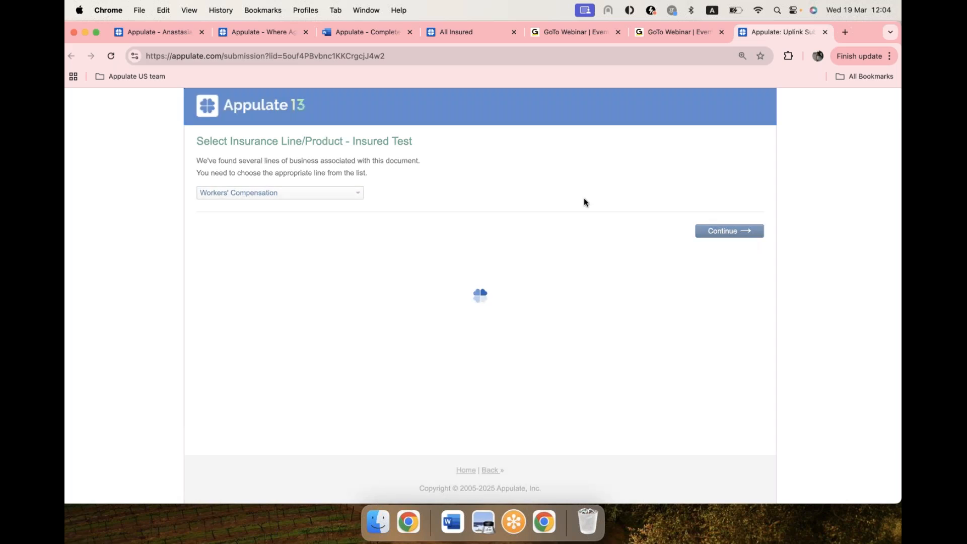
click(223, 180)
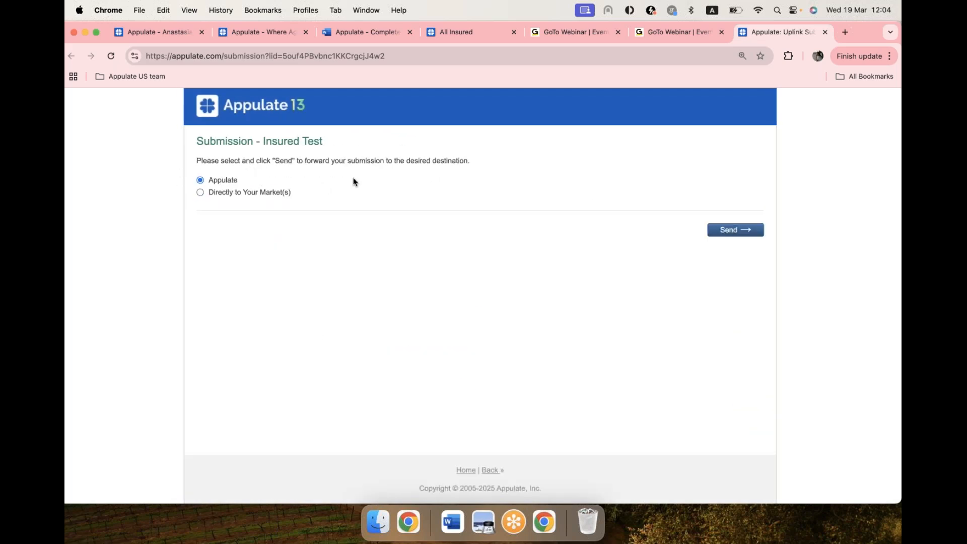
click(737, 234)
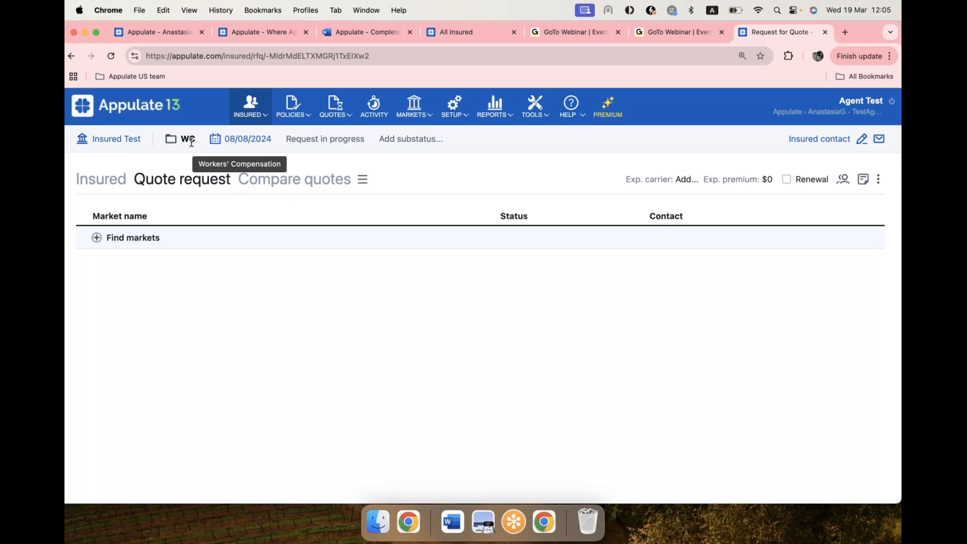
Step: Set the quote request's effective date to 03/19/2025 and save the policy dates
click(232, 143)
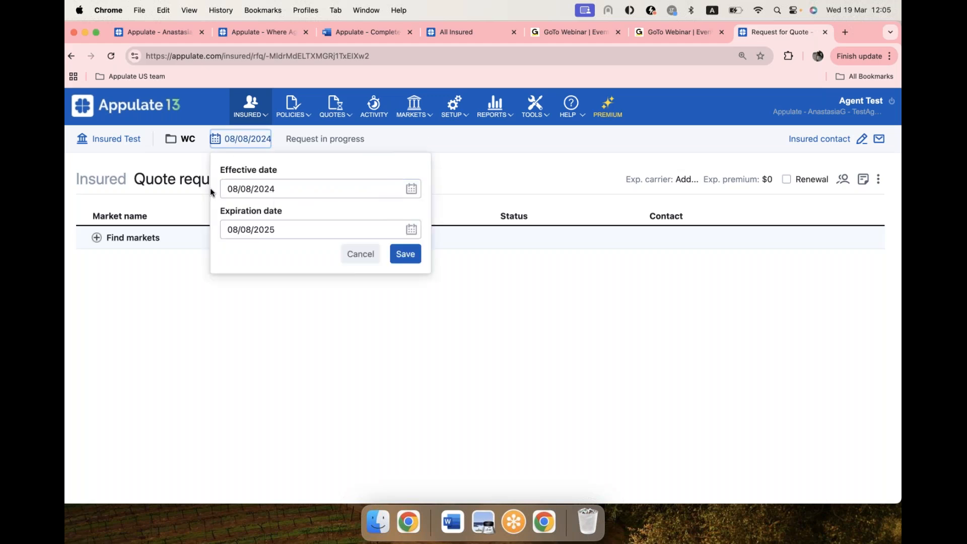
click(411, 189)
click(403, 222)
click(403, 223)
click(403, 223)
click(402, 222)
click(402, 223)
click(403, 222)
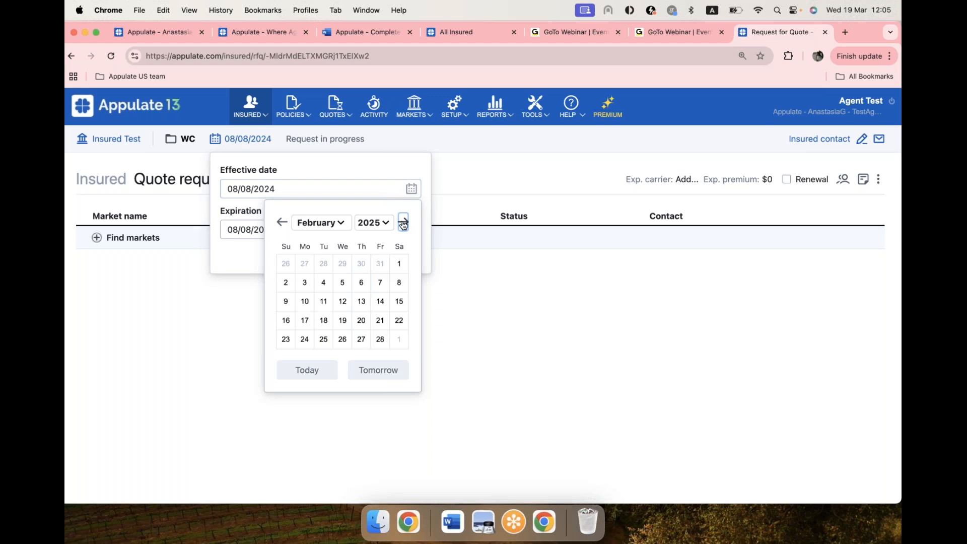
click(402, 222)
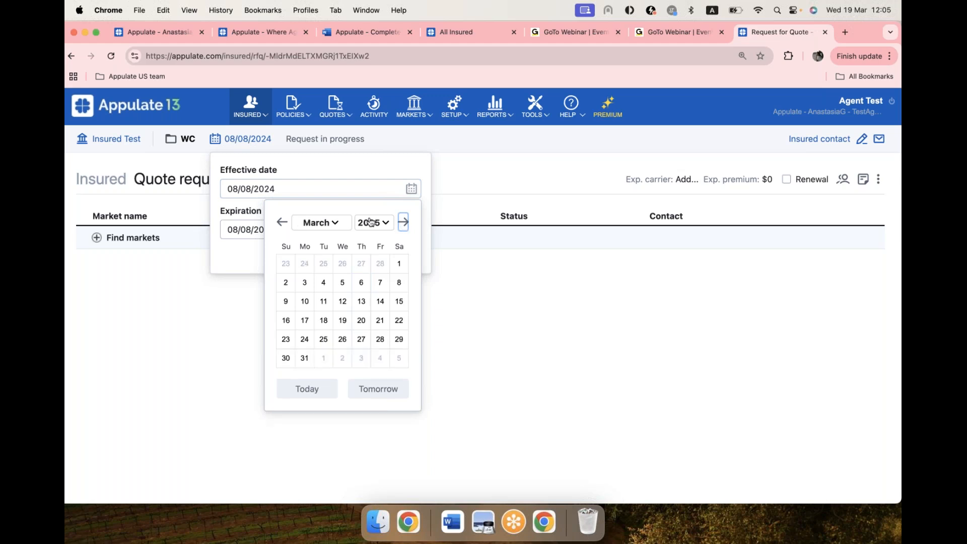
click(342, 320)
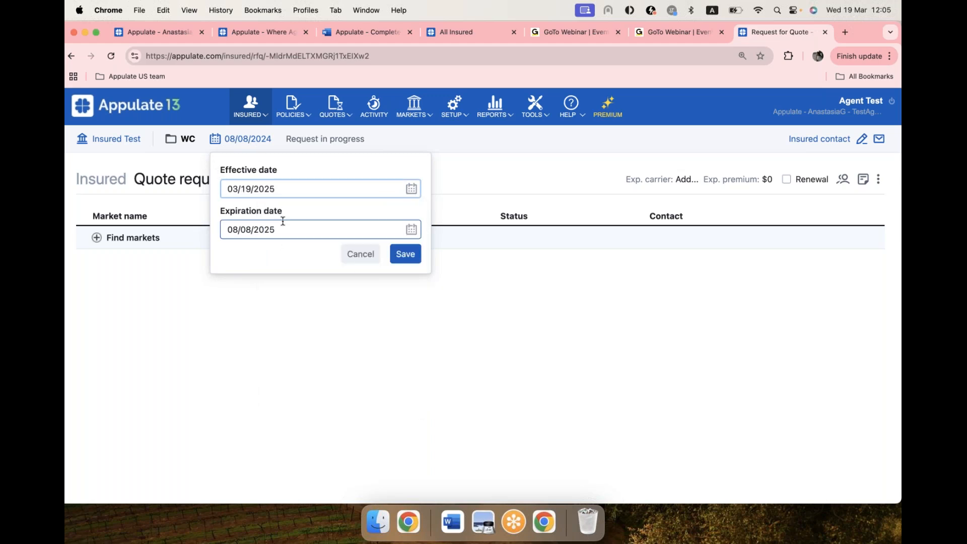
click(404, 254)
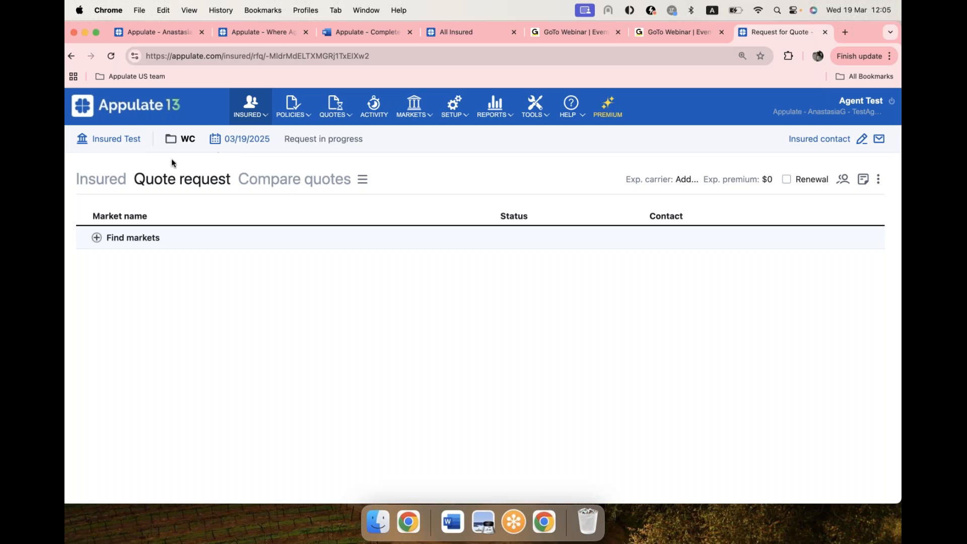
Step: Open the insured's record, look through the profile details in the edit form, and close the form without saving
click(102, 143)
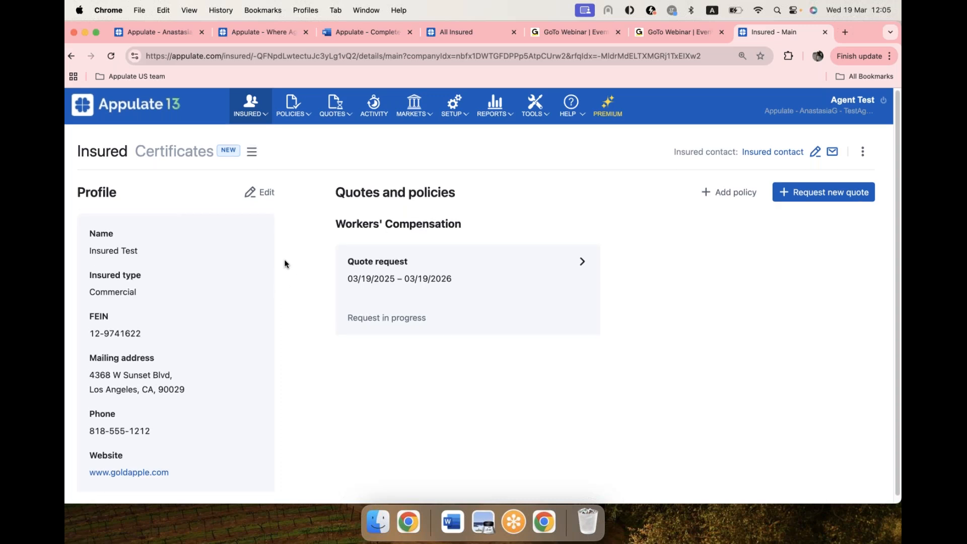
scroll(282, 264, down, 1)
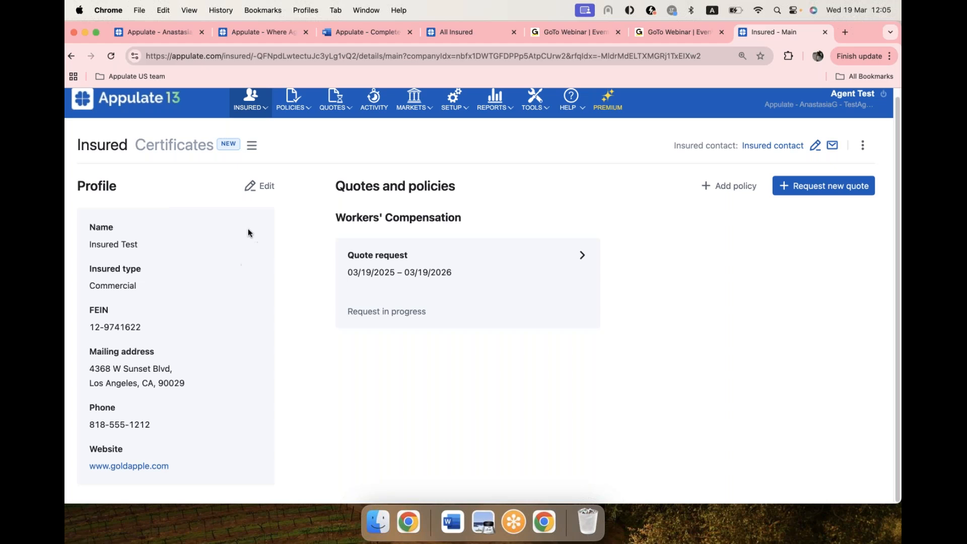
click(267, 186)
scroll(427, 280, down, 5)
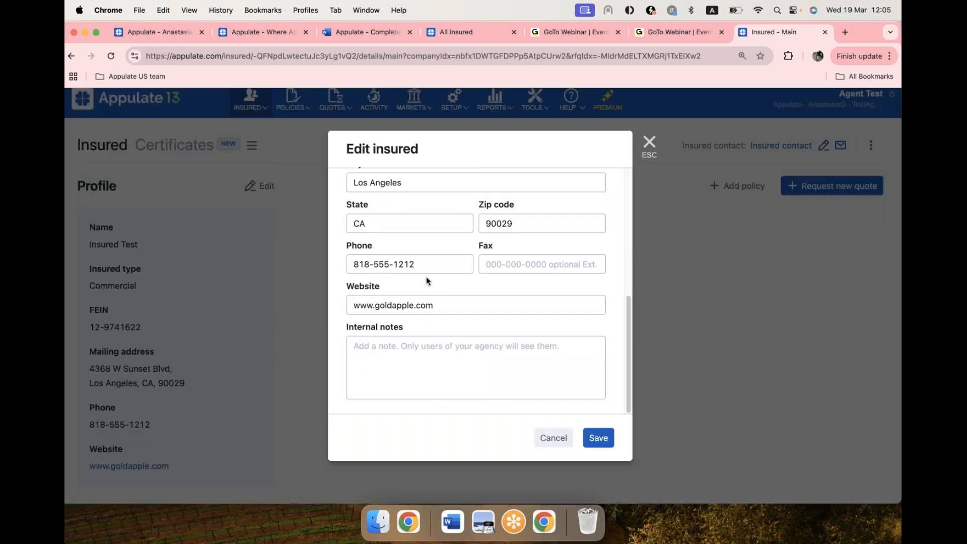
click(649, 143)
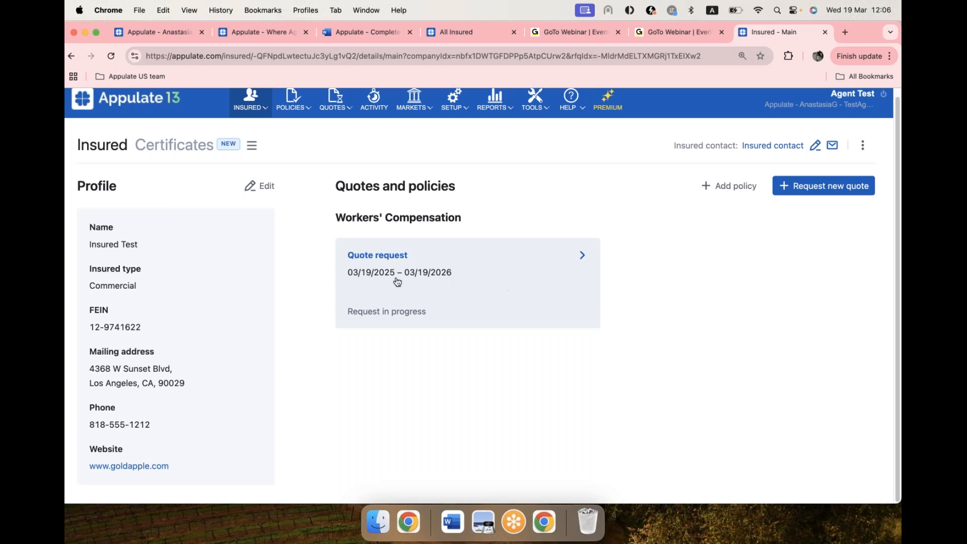
Step: Open the Workers' Compensation quote request and examine the insured's imported answers from the Subject section through the Insurance history section
click(518, 288)
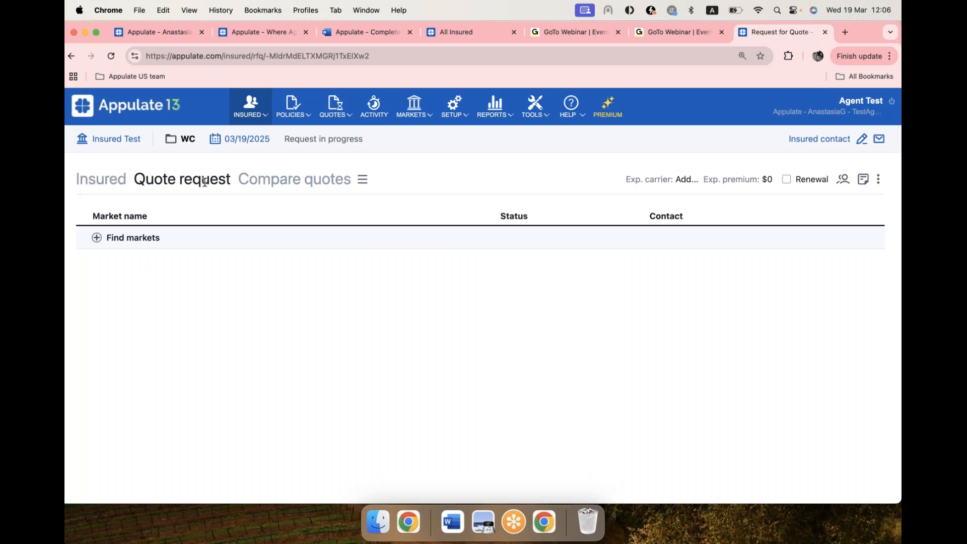
click(100, 184)
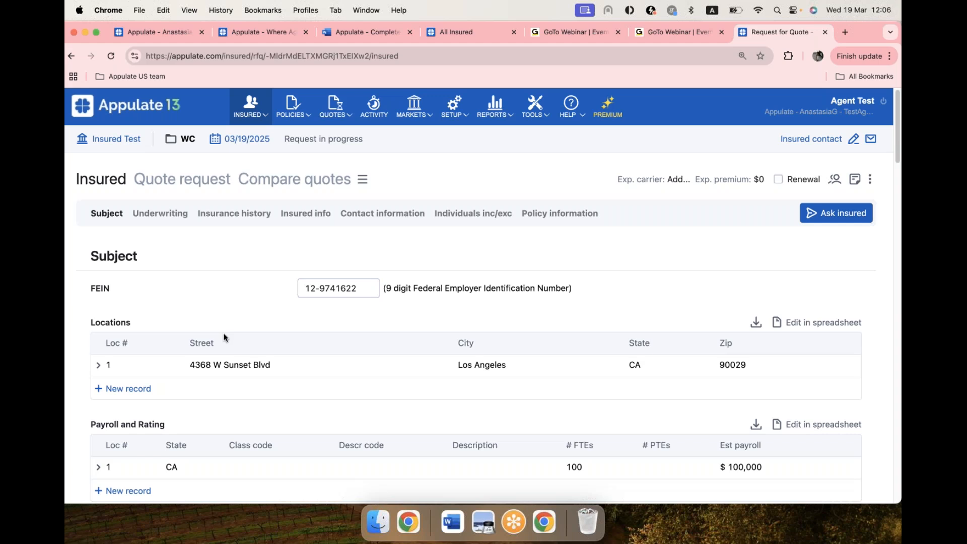
scroll(220, 316, down, 2)
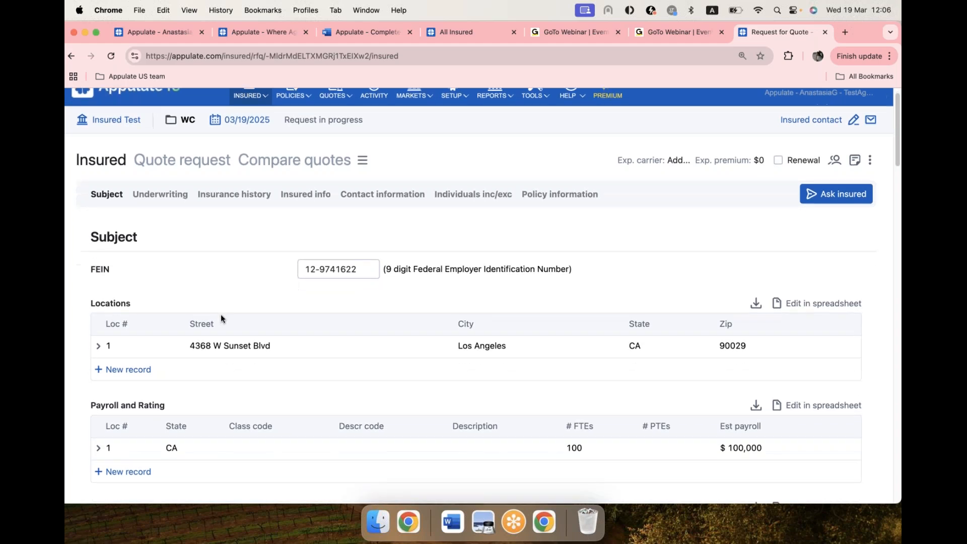
scroll(217, 287, down, 2)
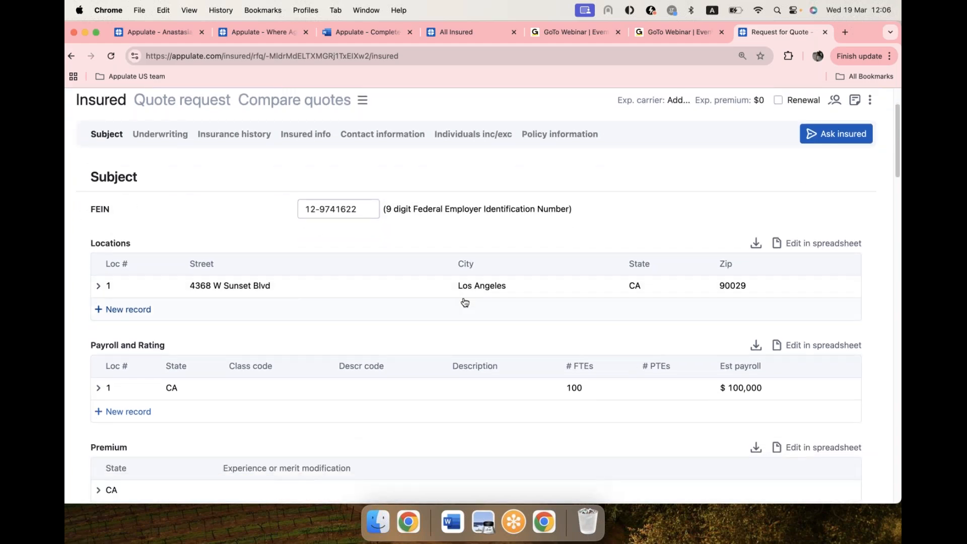
scroll(252, 341, down, 2)
scroll(252, 341, down, 4)
scroll(289, 328, down, 15)
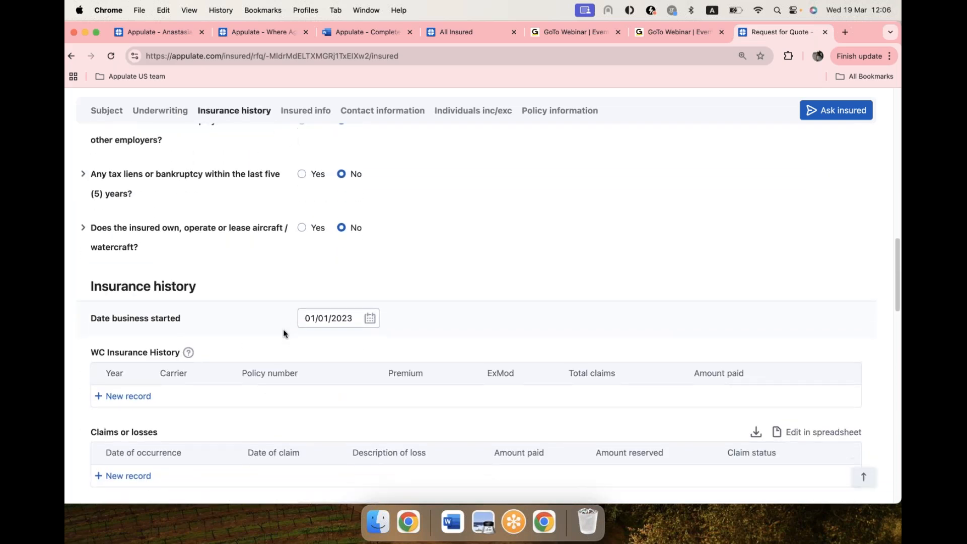
scroll(283, 335, down, 2)
scroll(272, 346, down, 5)
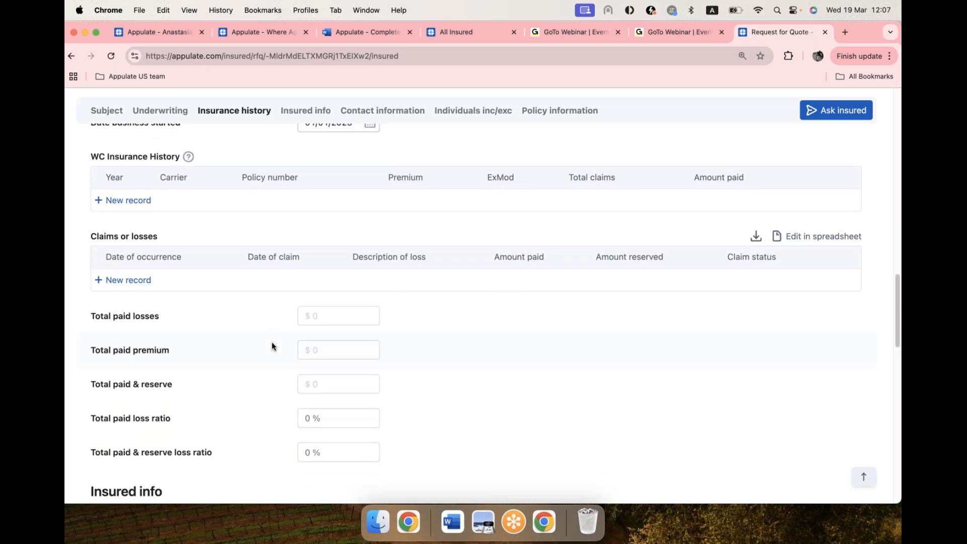
scroll(271, 343, up, 3)
scroll(271, 343, up, 12)
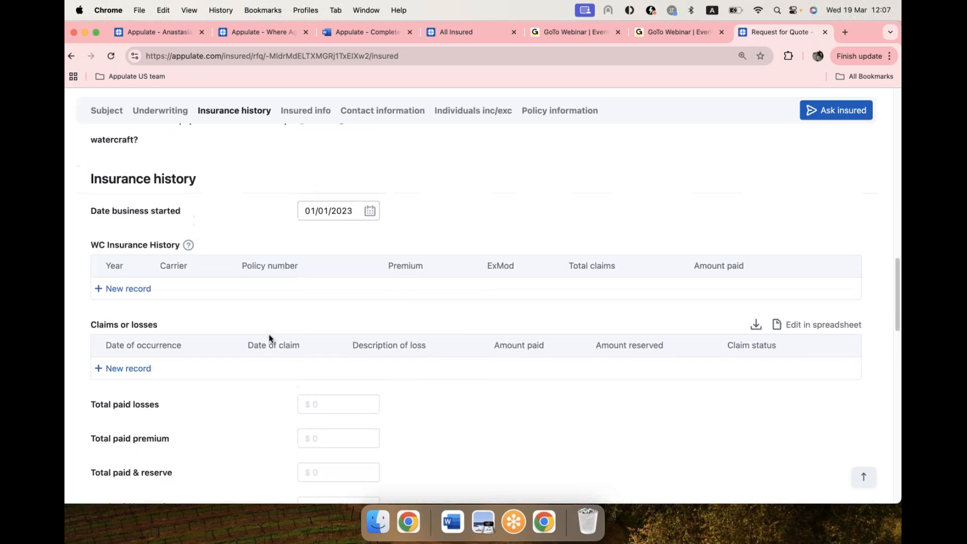
scroll(270, 333, up, 20)
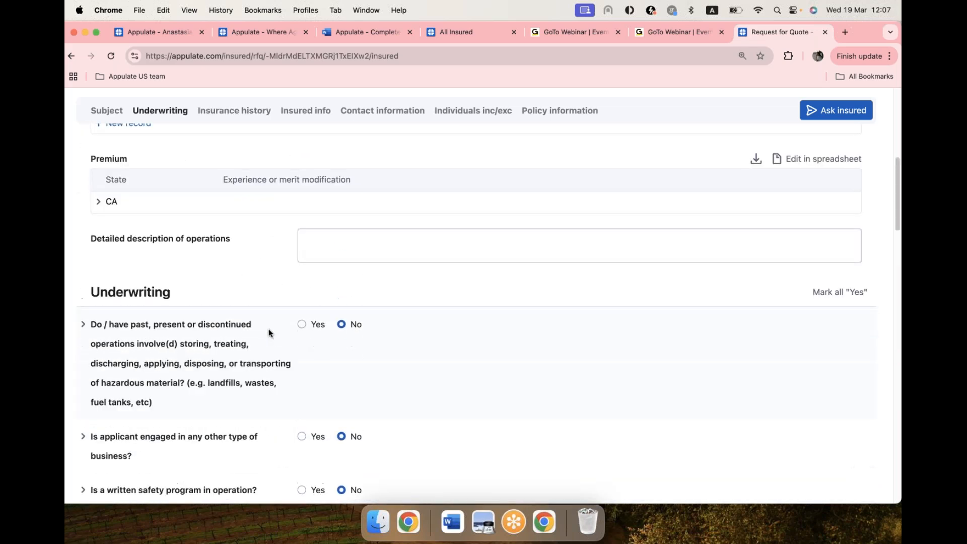
scroll(499, 304, up, 6)
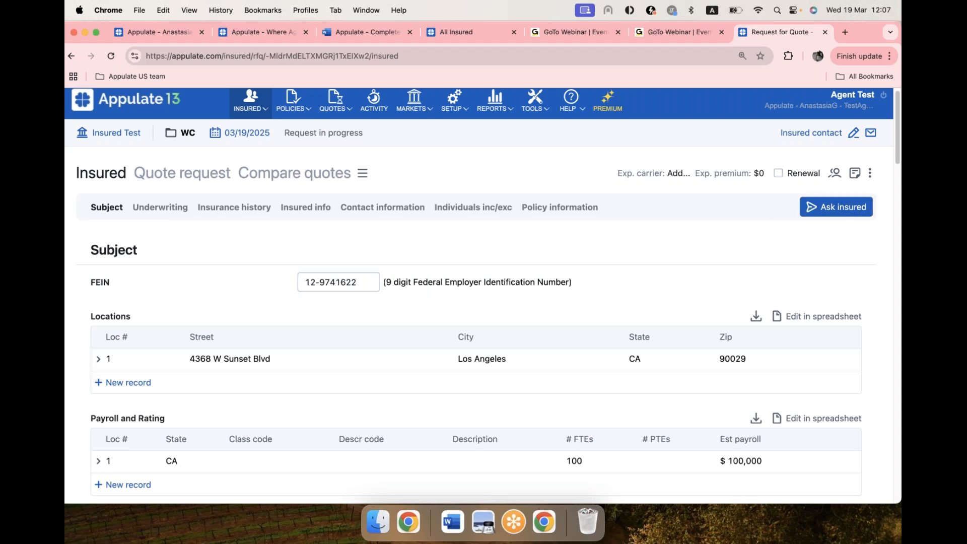
Step: Start a questionnaire to the insured contact, enter the contact's last name and email, and continue to question selection
click(853, 209)
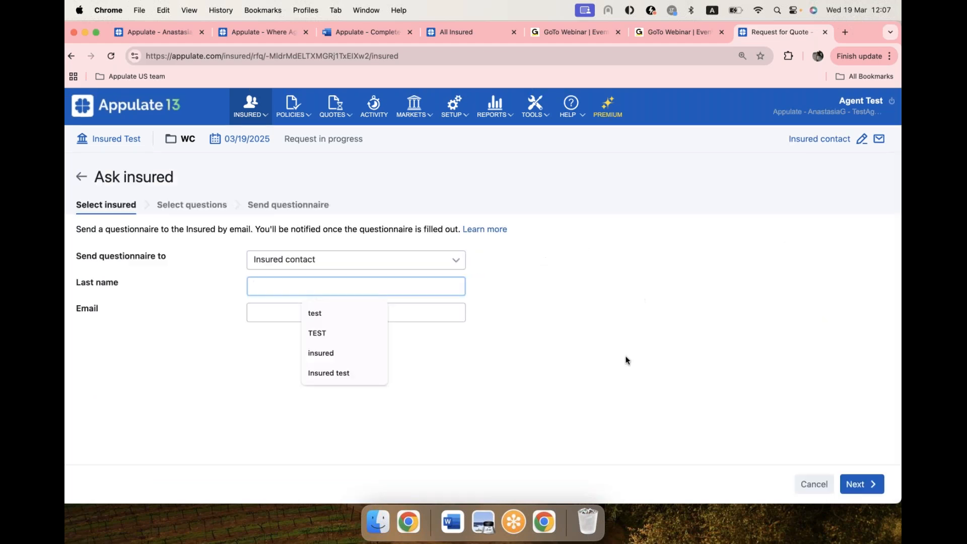
click(455, 398)
click(295, 286)
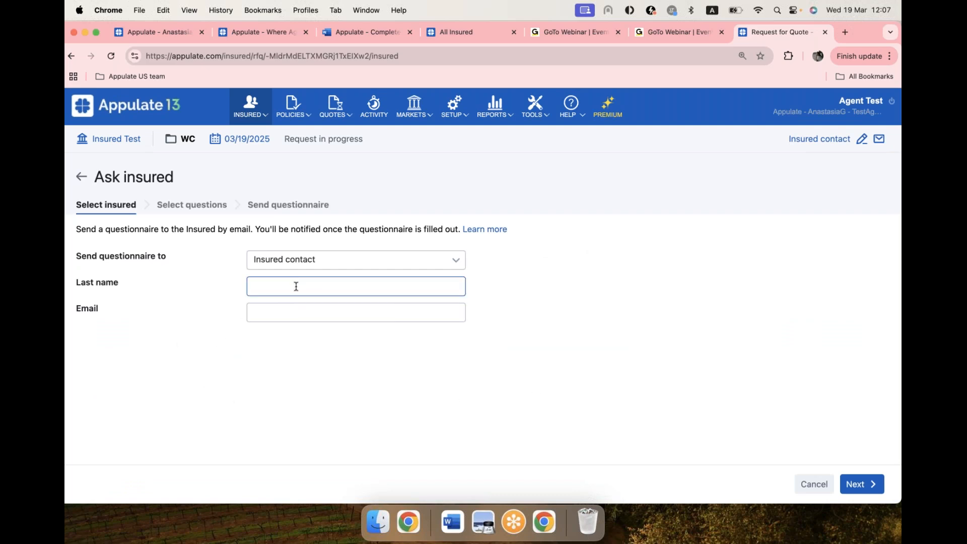
text(Sure)
text(name)
click(318, 313)
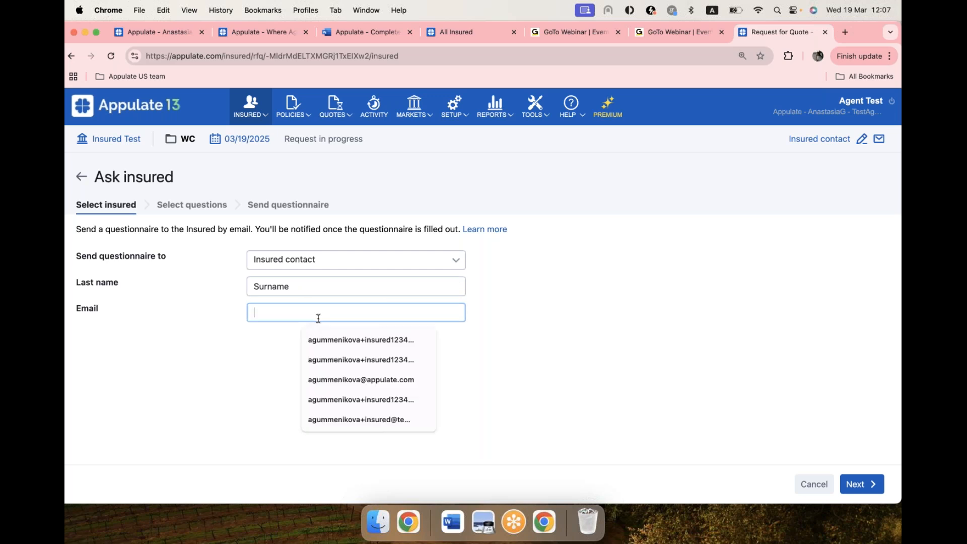
click(353, 360)
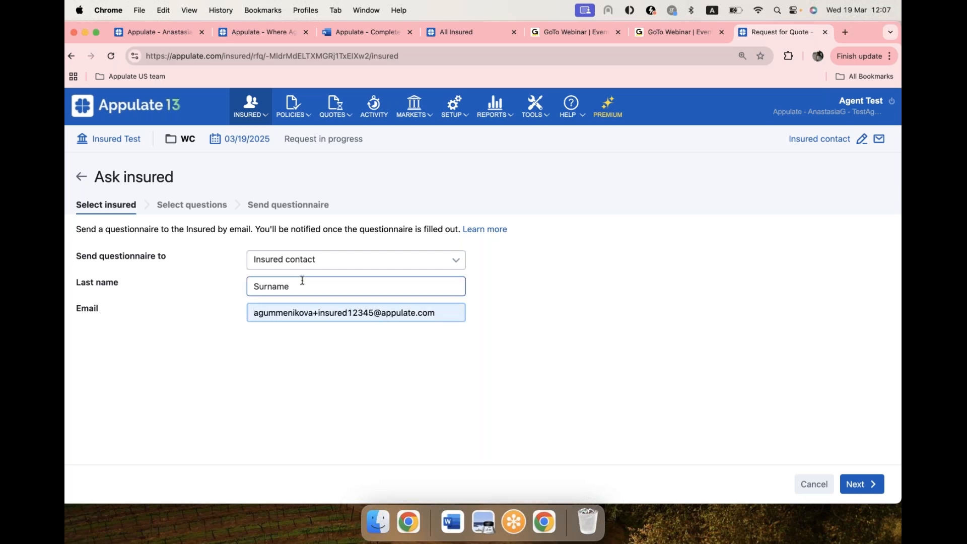
click(383, 312)
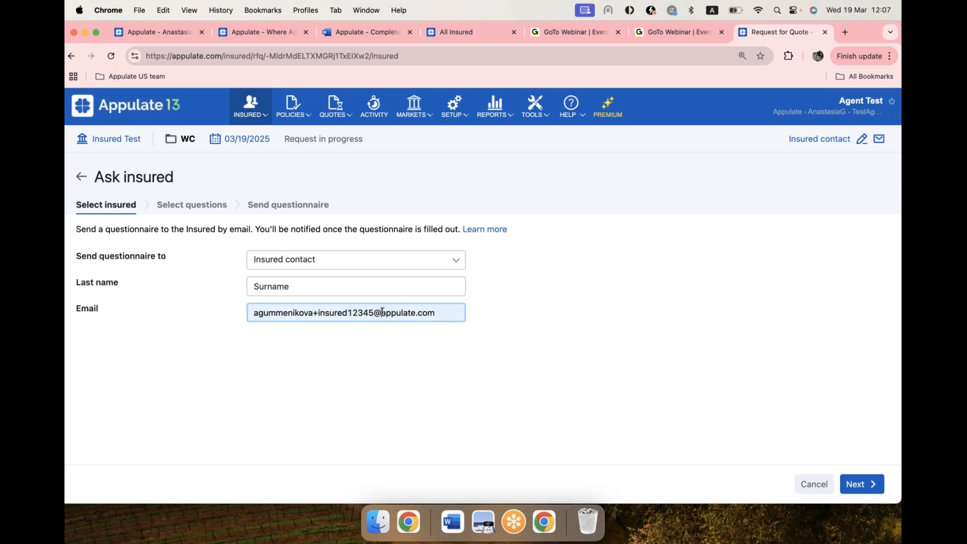
text(eam.)
click(574, 367)
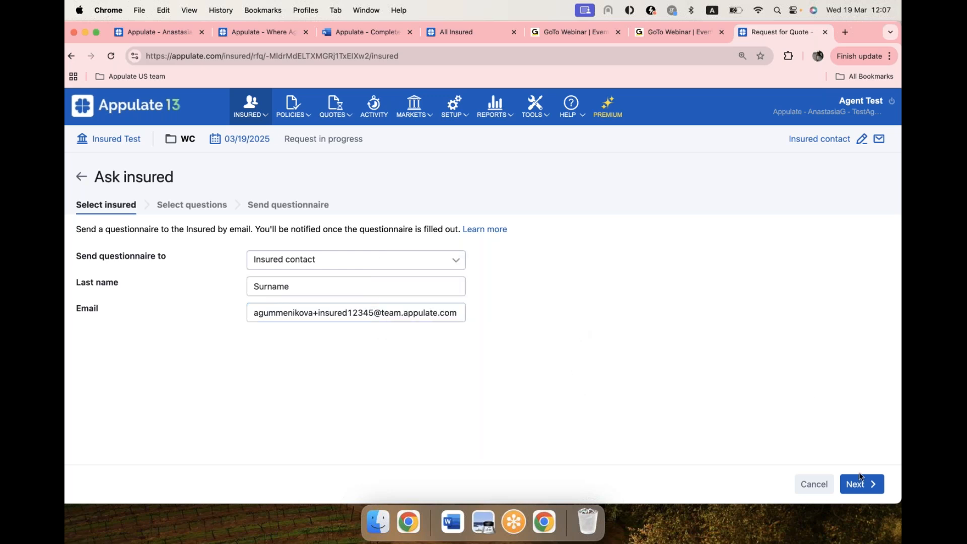
click(867, 488)
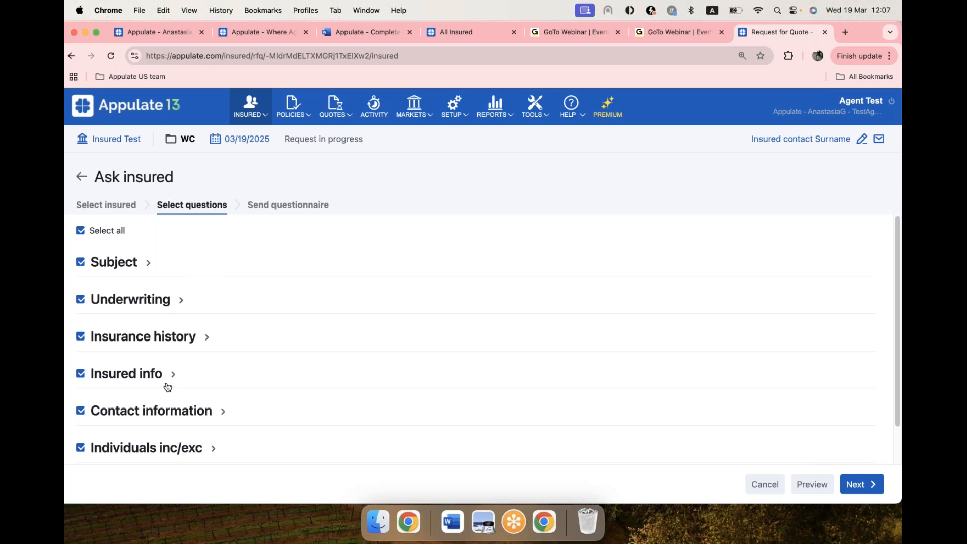
Step: Limit the questionnaire to Payroll and Rating, Premium, and Detailed description of operations
click(147, 264)
click(93, 230)
scroll(90, 402, down, 3)
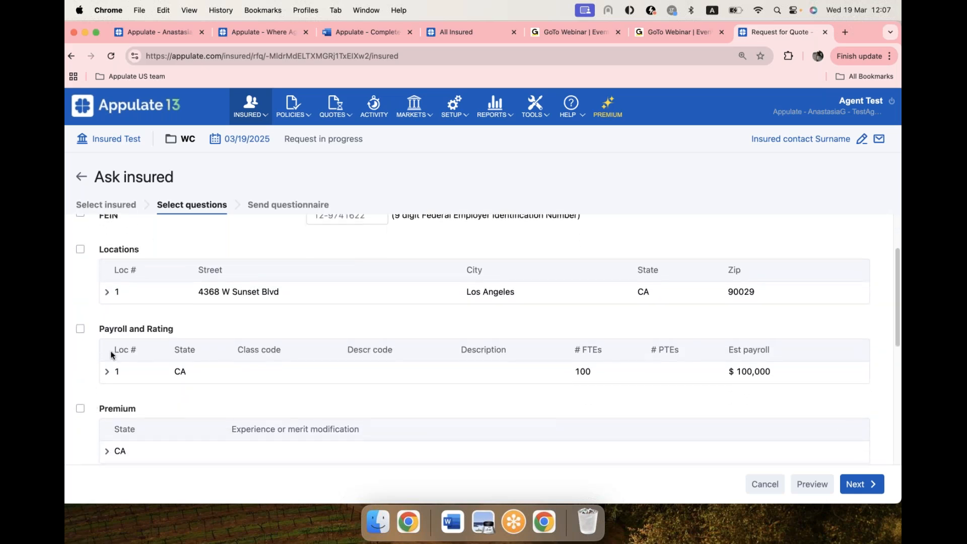
scroll(111, 348, down, 4)
click(81, 387)
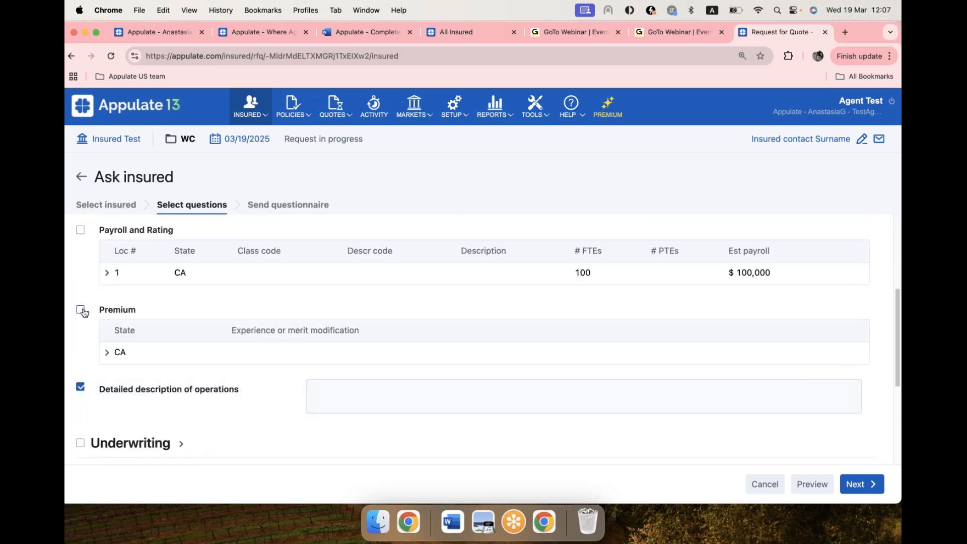
scroll(108, 322, up, 3)
click(80, 374)
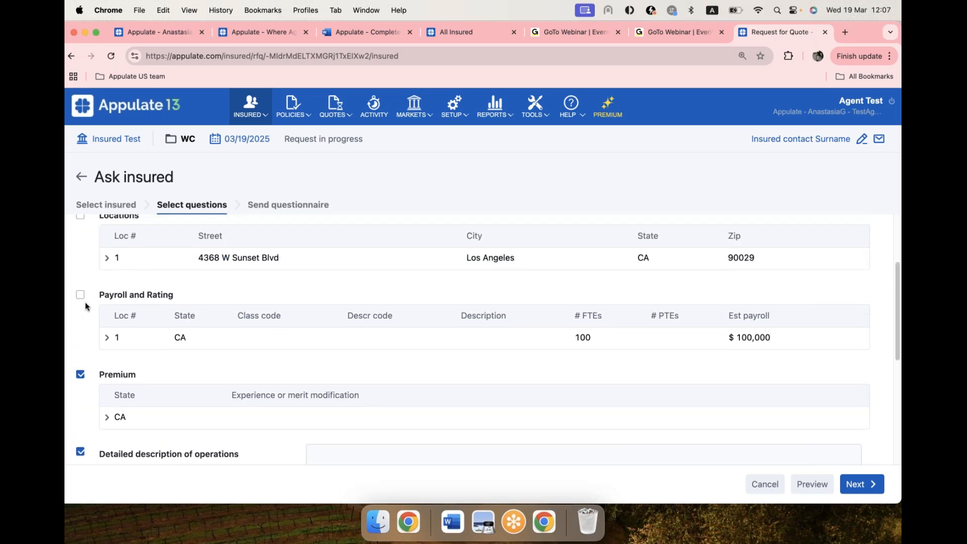
click(81, 295)
scroll(216, 377, down, 3)
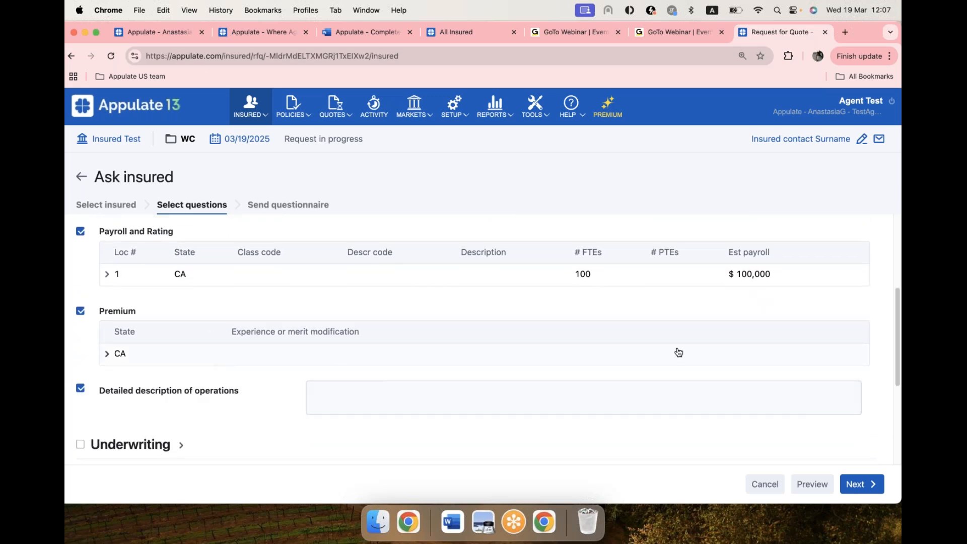
Step: Preview the questionnaire as the insured would receive it, and return to the insured's answers without sending it
click(811, 484)
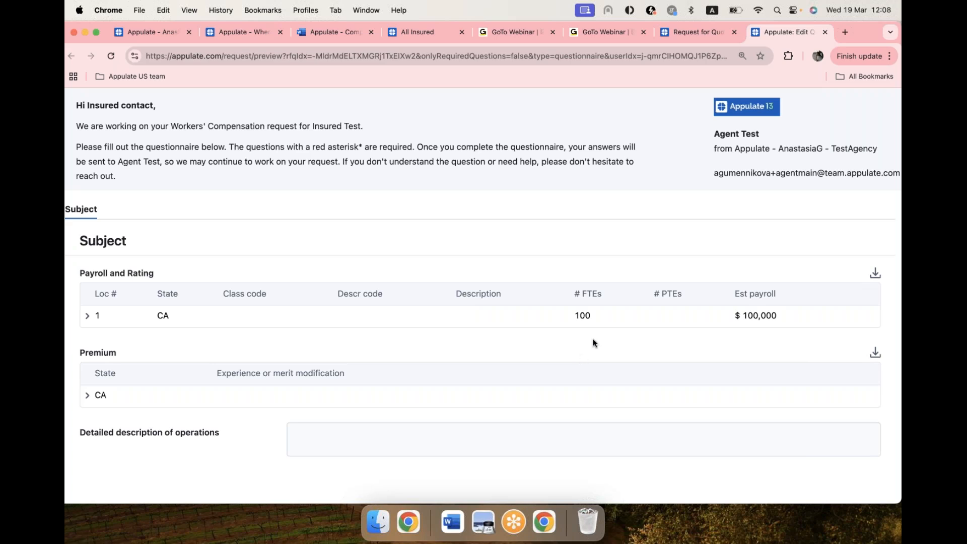
click(699, 37)
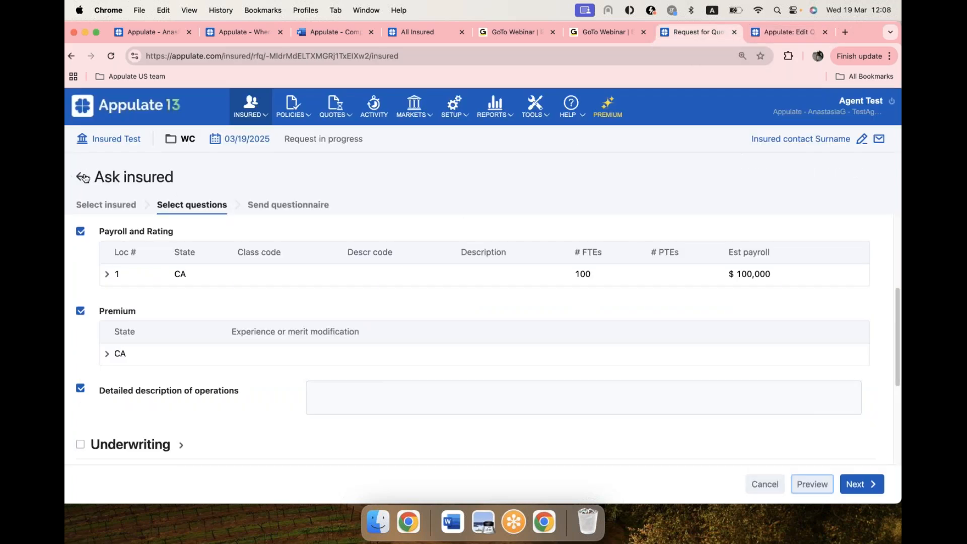
click(81, 177)
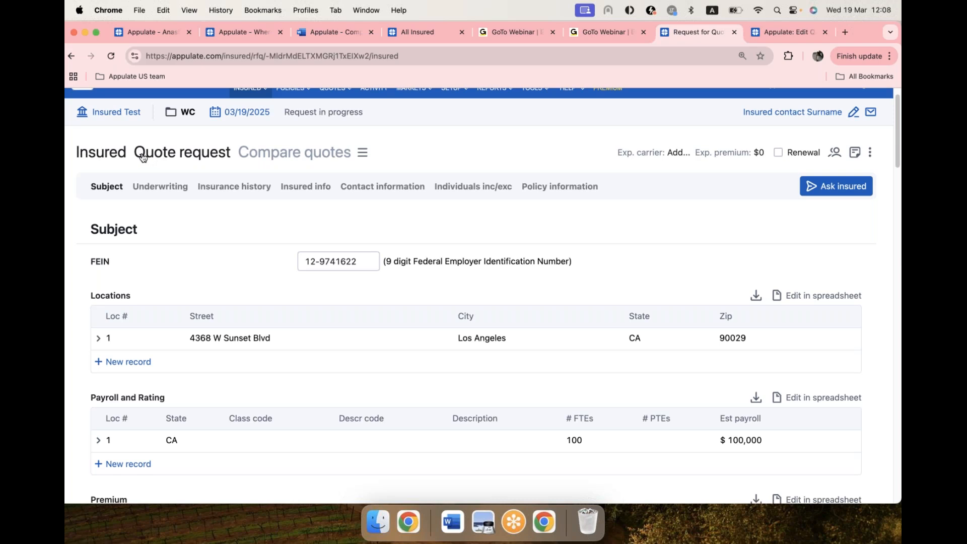
Step: Look through the available markets for the quote request and add EMPLOYERS Testing from the agency's own markets
click(171, 156)
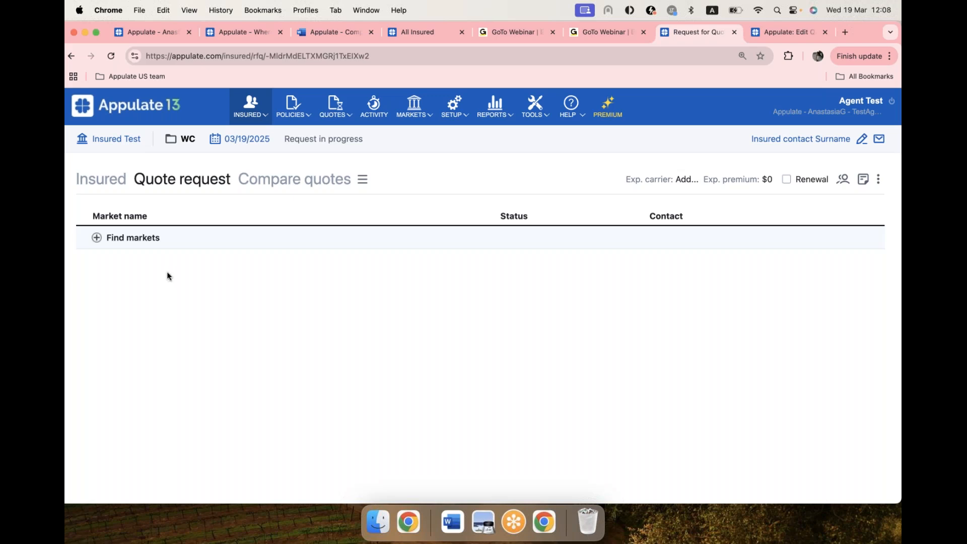
click(98, 238)
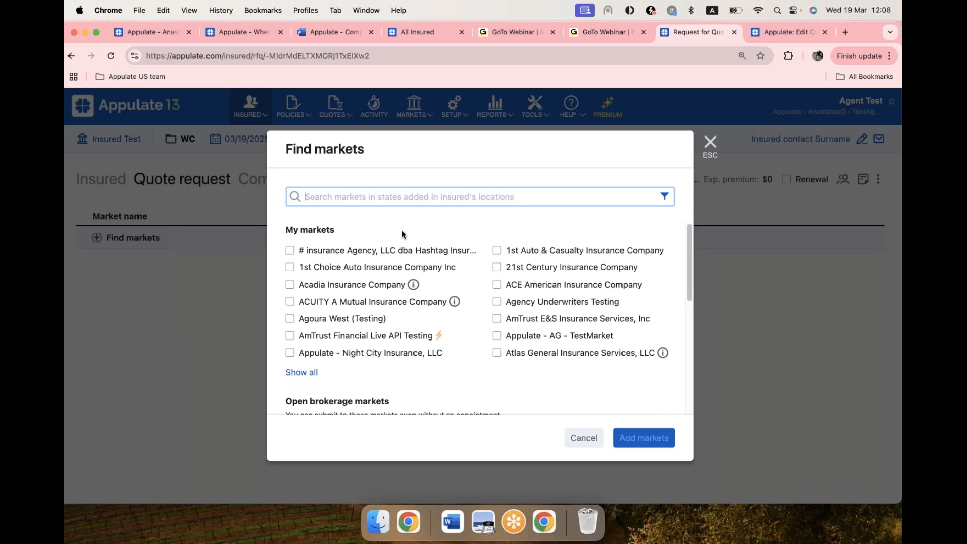
scroll(475, 325, down, 1)
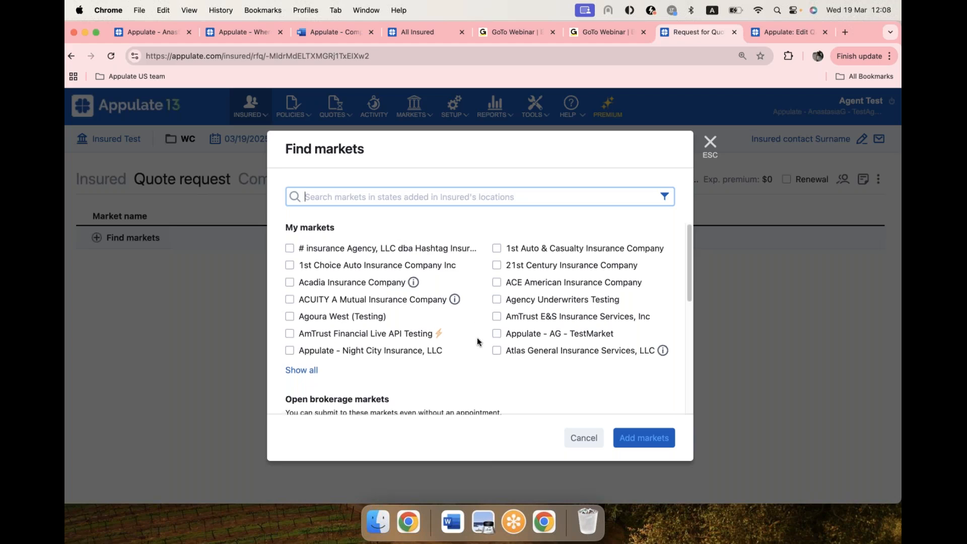
scroll(477, 341, down, 3)
scroll(478, 343, down, 10)
scroll(479, 342, up, 2)
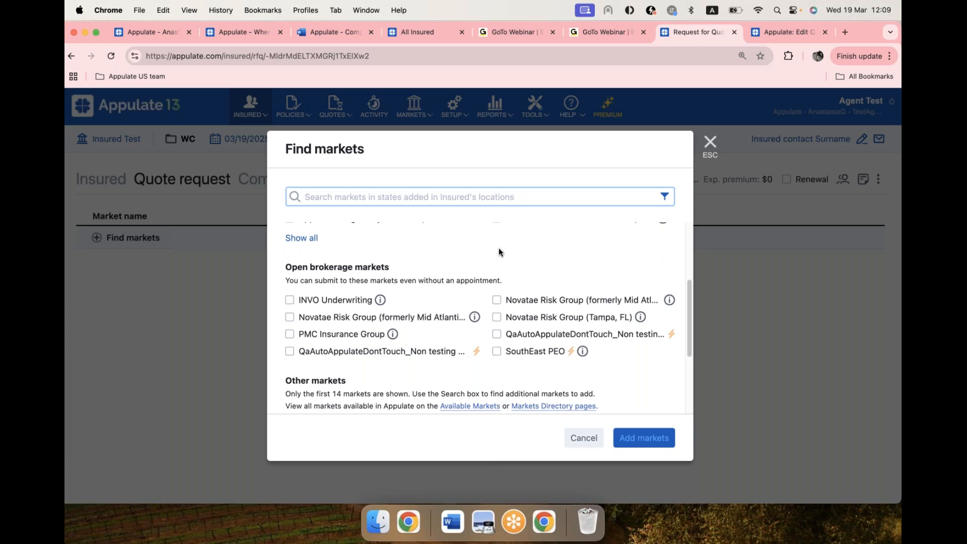
scroll(498, 248, up, 5)
click(315, 366)
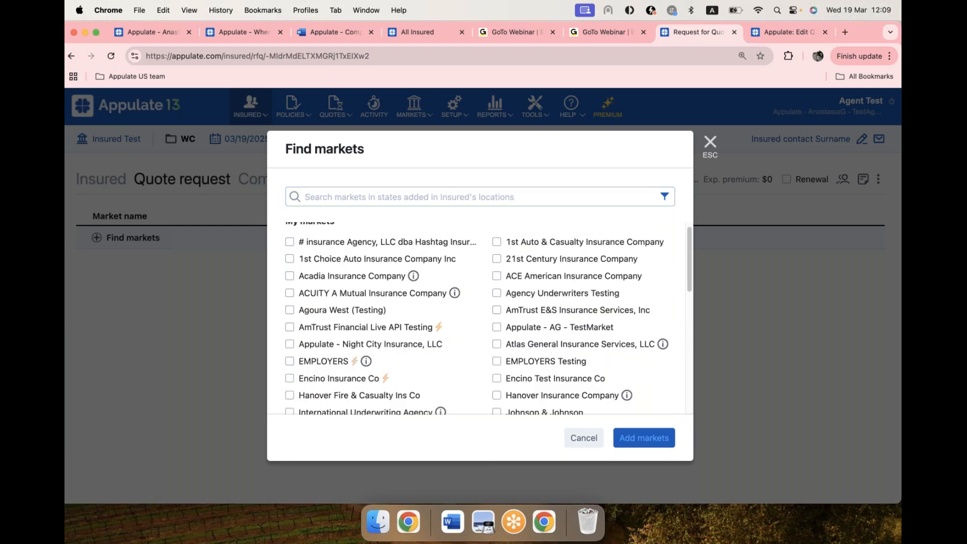
scroll(442, 309, down, 2)
click(549, 327)
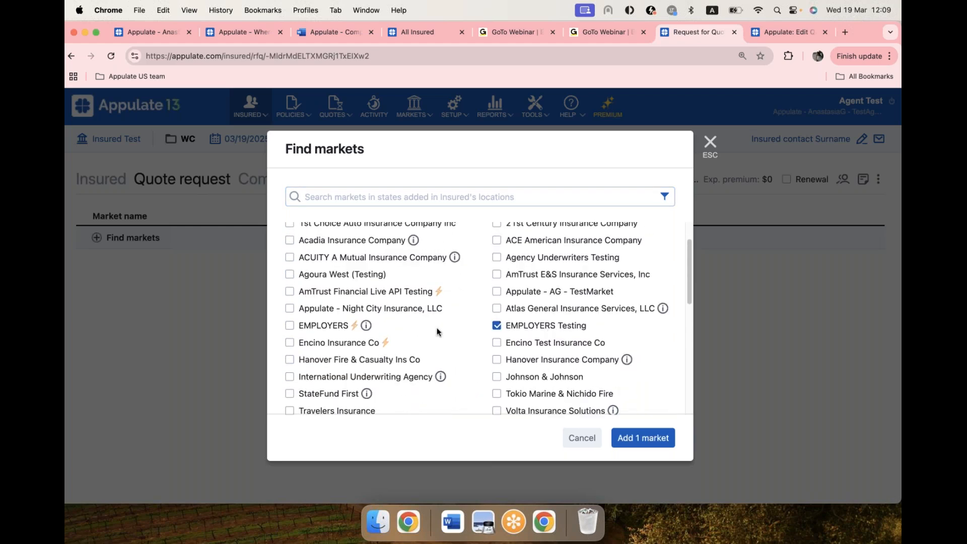
click(653, 442)
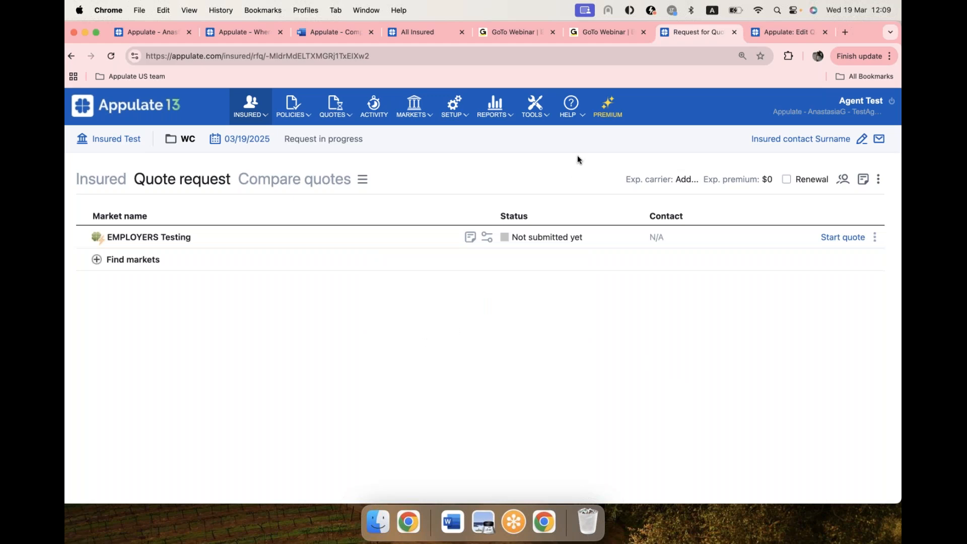
Step: Open the Submission Matrix next to the quote request's page and look through the markets and their submission types per insurance line
click(572, 114)
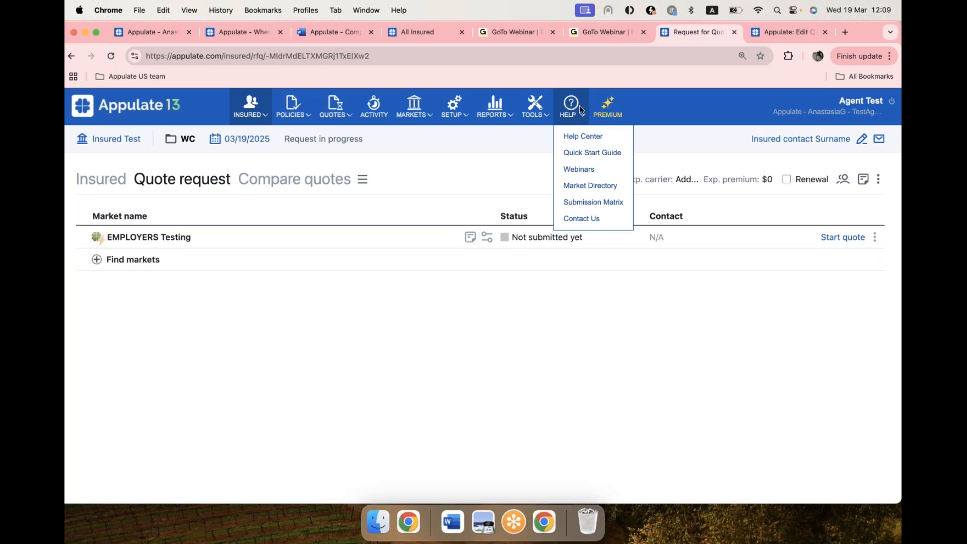
super+click(590, 203)
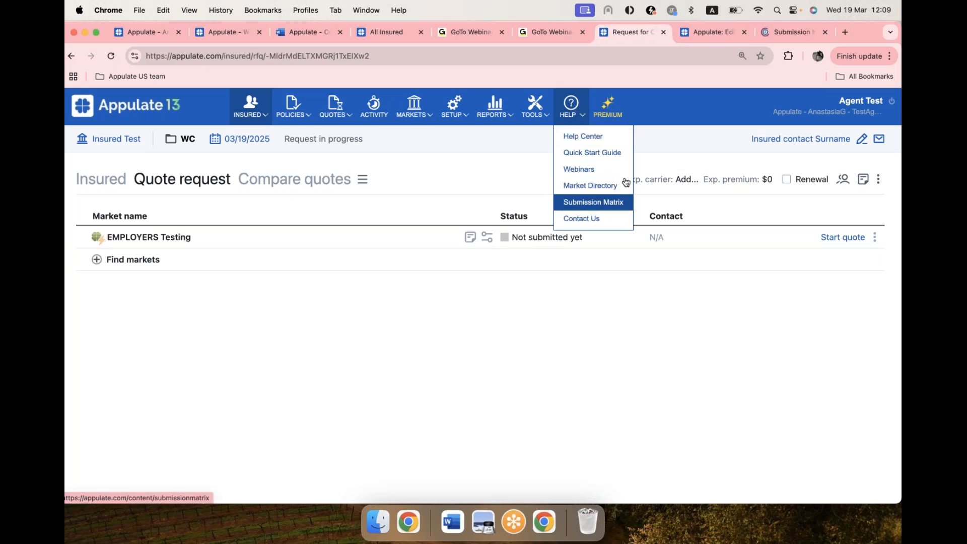
drag(775, 34, 707, 32)
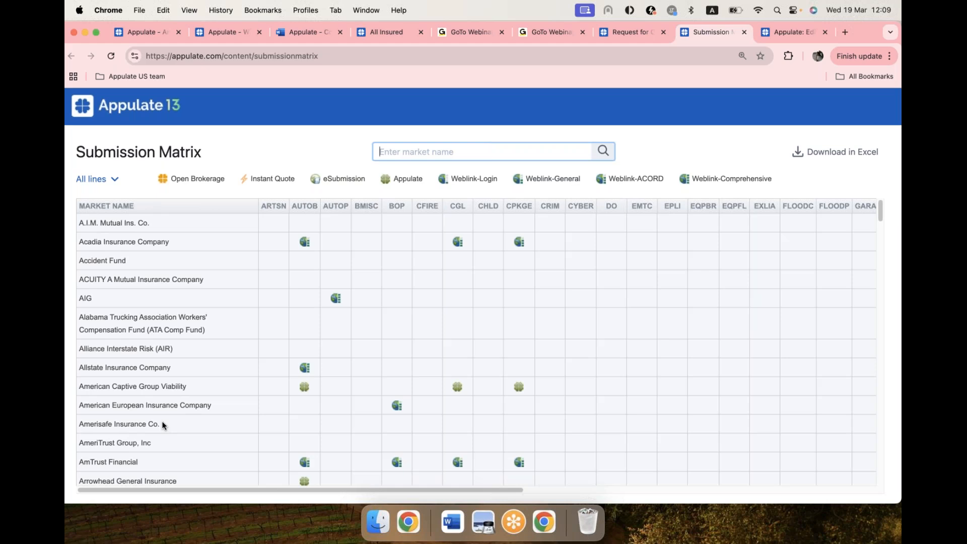
scroll(164, 425, down, 1)
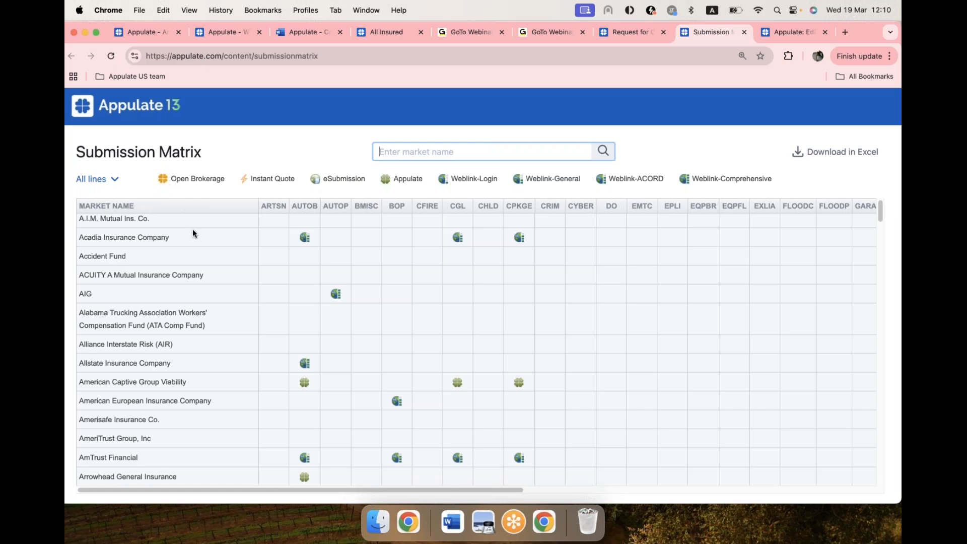
scroll(193, 233, up, 1)
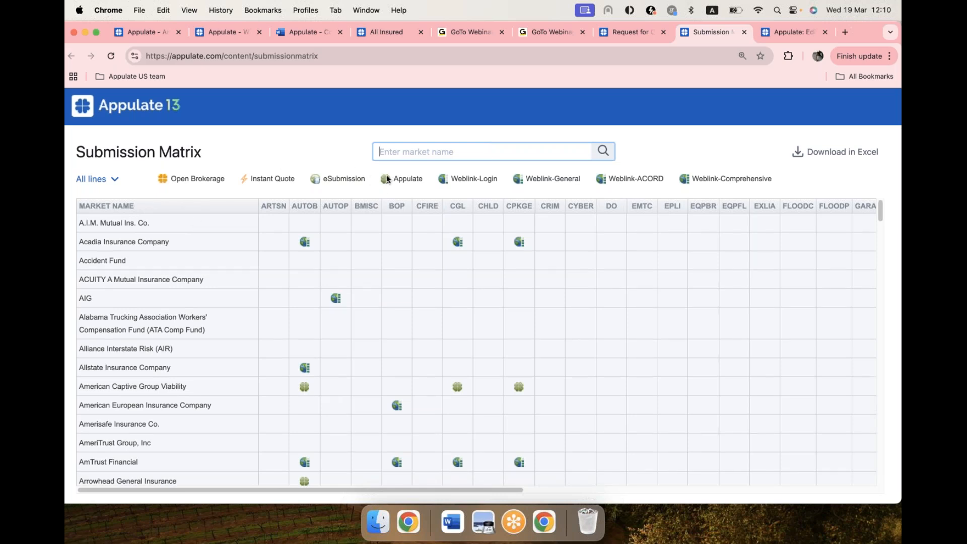
Step: Read the legend explanations of the Submission Matrix's submission types, from Open Brokerage and Appulate to the four Weblink variants
mouse_move(388, 177)
mouse_move(249, 185)
mouse_move(445, 187)
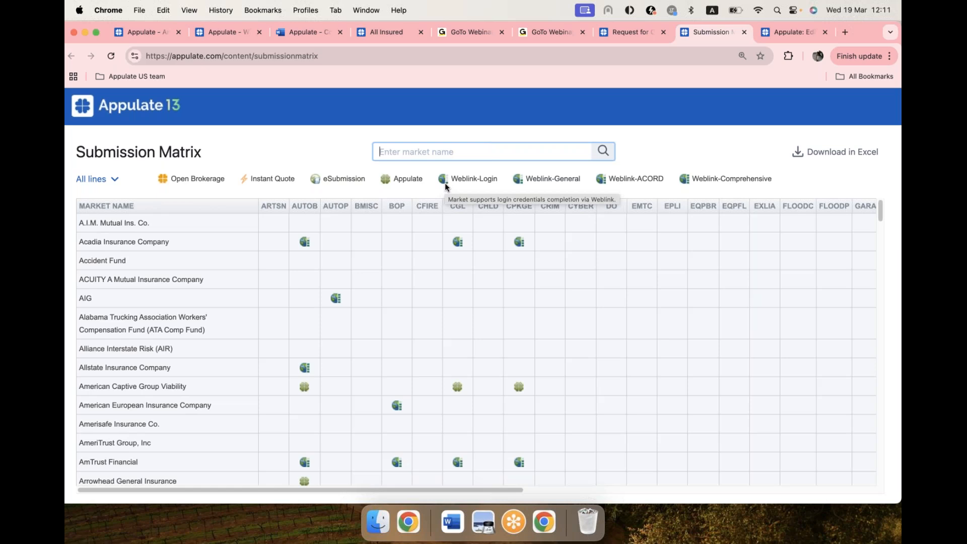
mouse_move(521, 182)
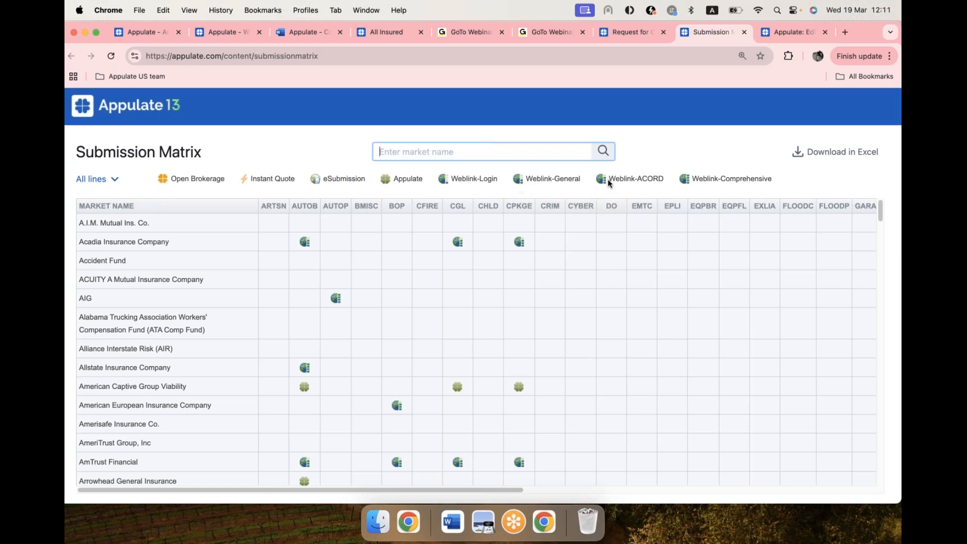
mouse_move(608, 182)
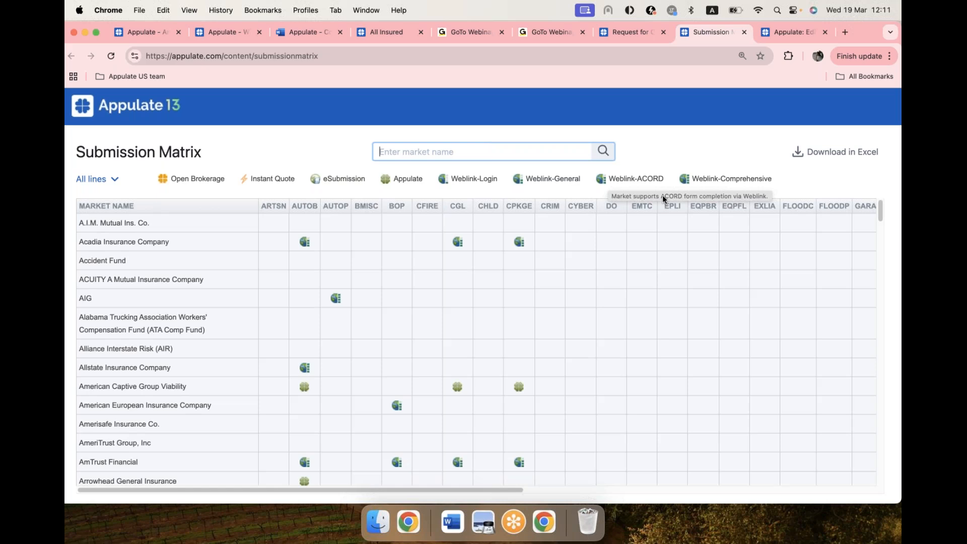
mouse_move(696, 179)
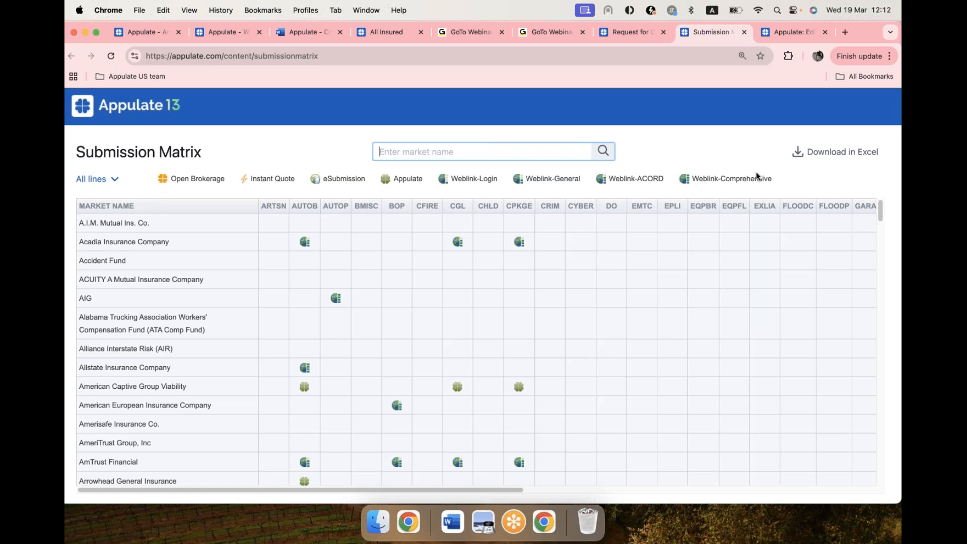
mouse_move(756, 172)
Step: Return to the quote request, start the EMPLOYERS Testing quote, and limit its form to required questions only
click(627, 32)
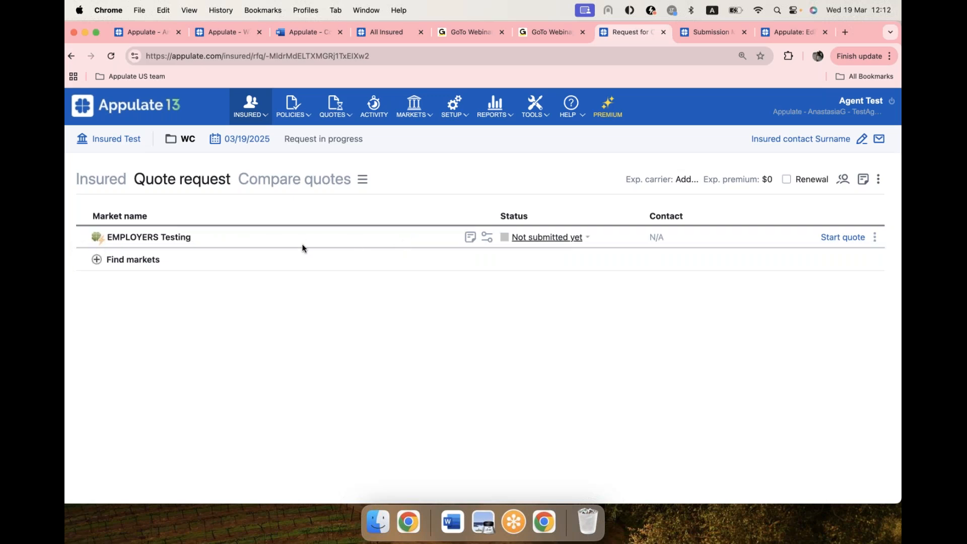
click(853, 242)
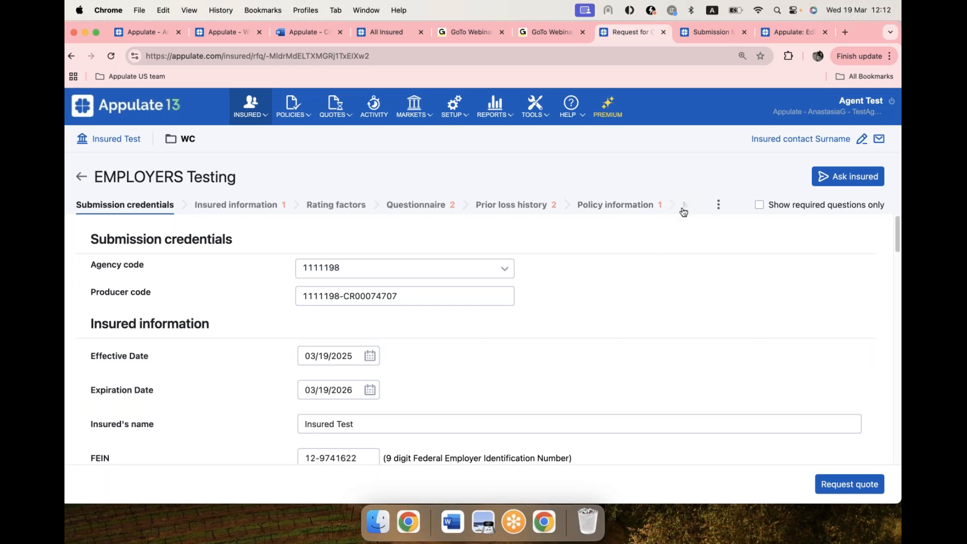
scroll(649, 249, down, 3)
scroll(650, 247, down, 5)
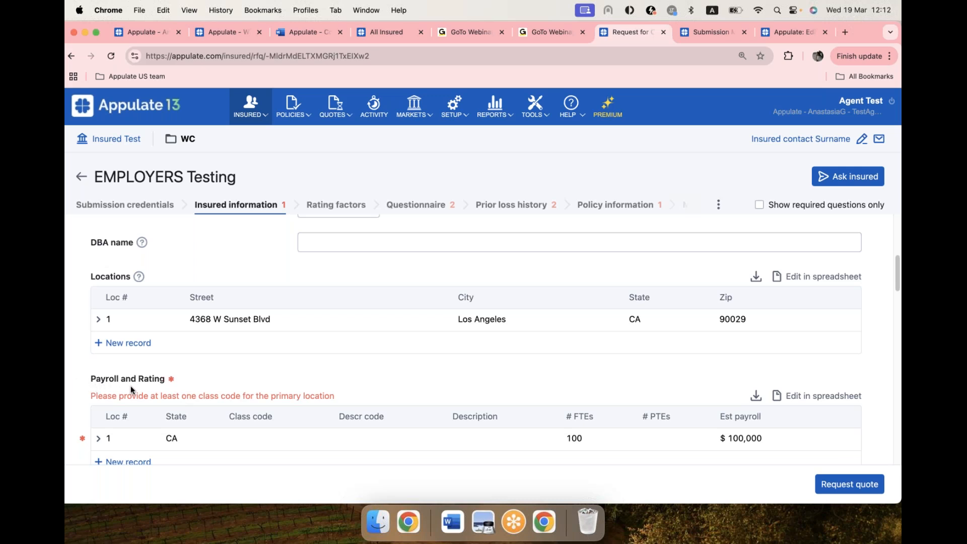
scroll(559, 317, up, 8)
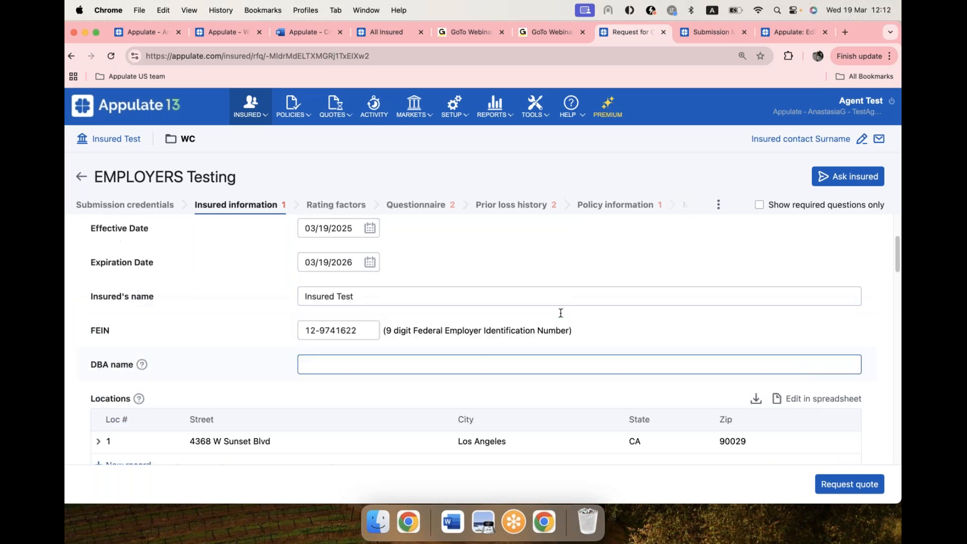
click(759, 205)
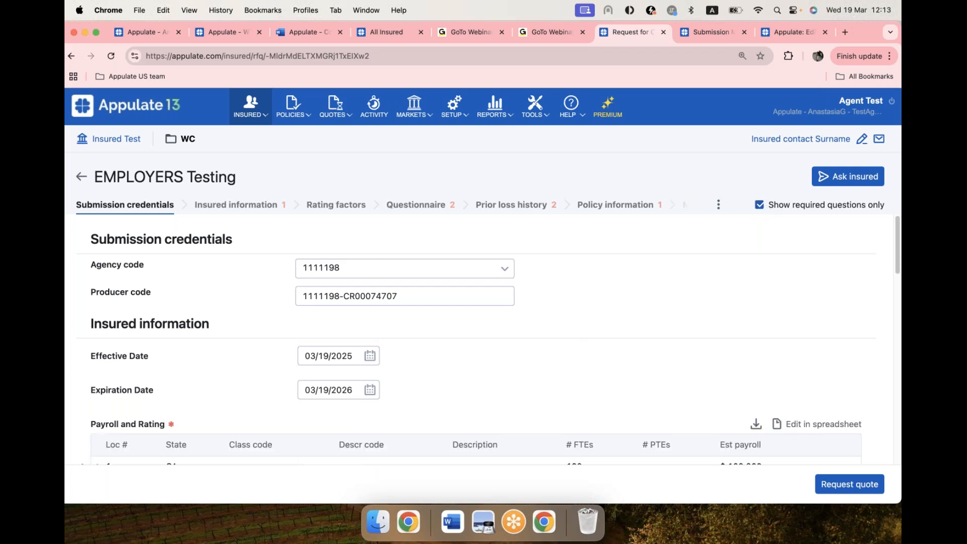
Step: Set the Employers class code of the location 1 payroll record to 0035 (01) Florists — Cultivating Or Gardening
scroll(182, 283, down, 3)
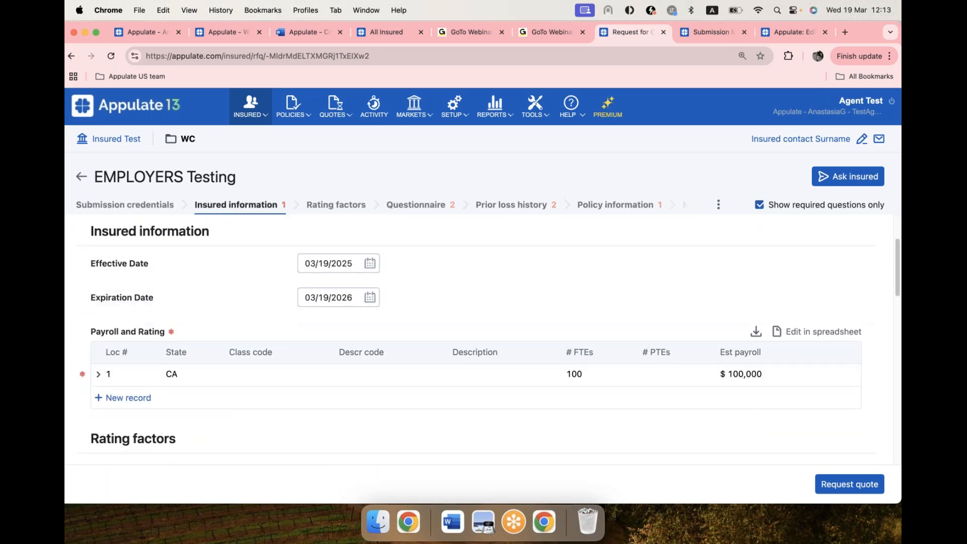
click(97, 372)
scroll(298, 373, down, 2)
click(407, 364)
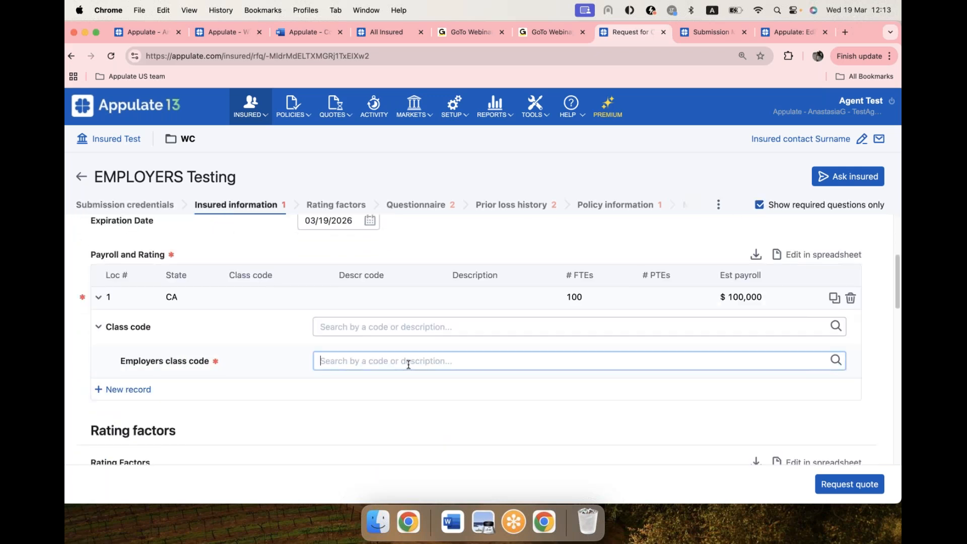
text(003)
key(BackSpace)
key(BackSpace)
text(035)
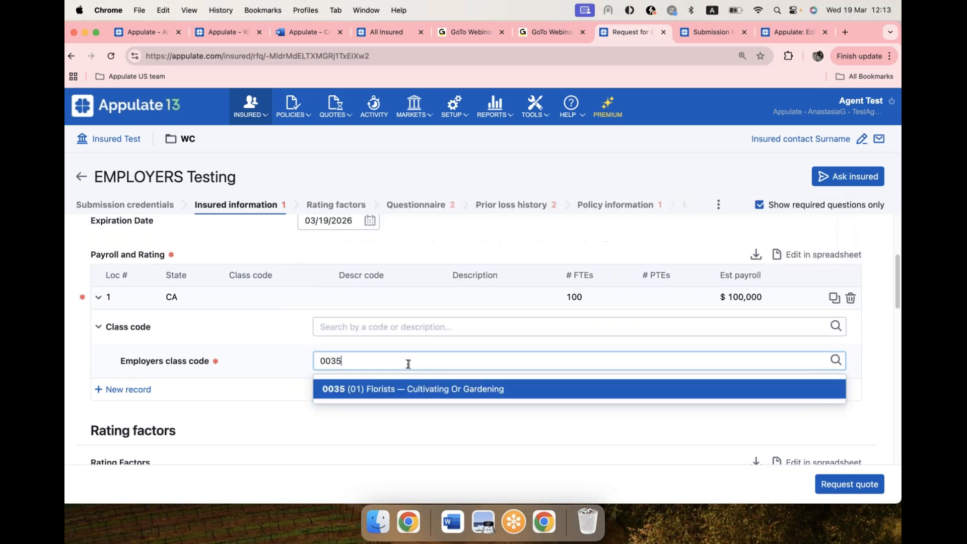
click(406, 389)
Step: Answer the whole Questionnaire section with No, and enter 1 year of industry experience and no claims in the last four years
click(437, 204)
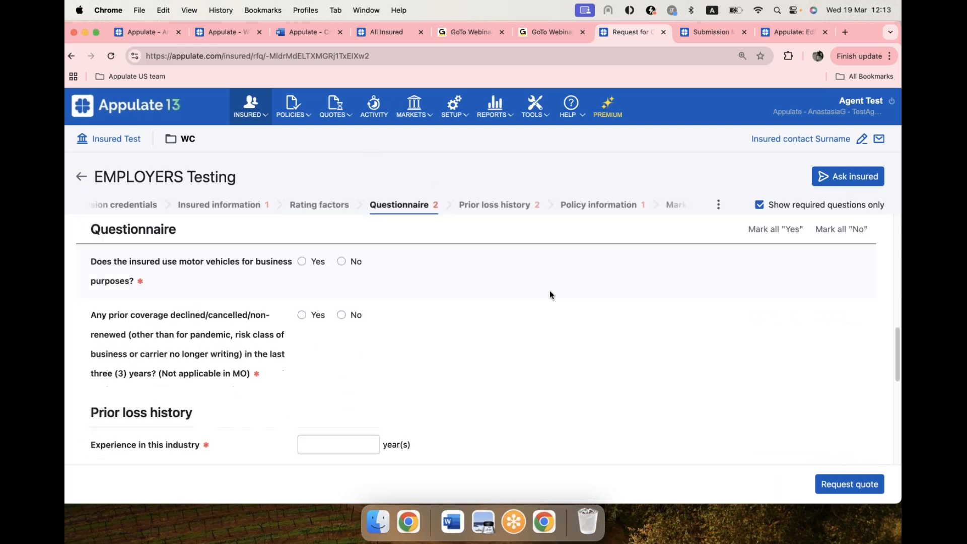
click(846, 229)
click(485, 208)
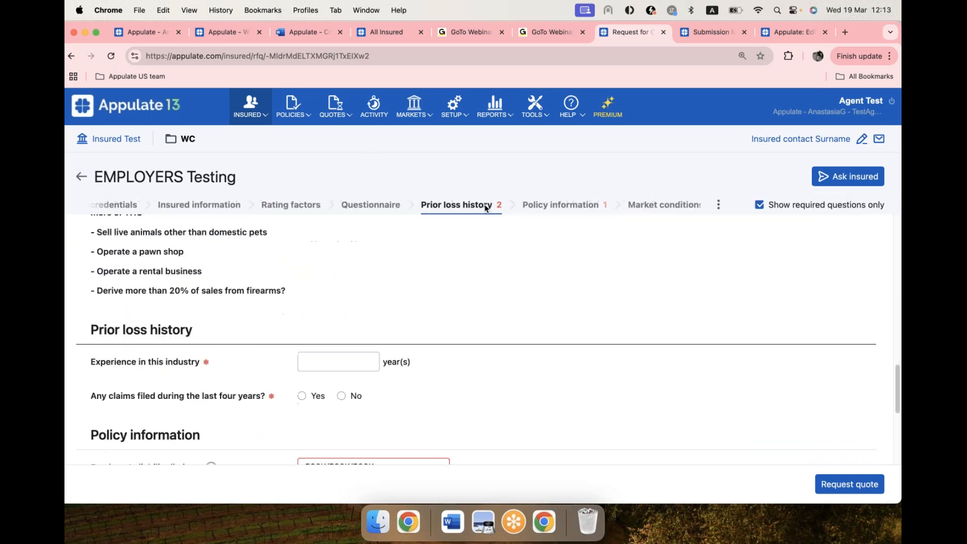
click(337, 258)
text(1)
click(342, 296)
Step: Set the employer's liability limits to 1M/1M/1M and request the quote from EMPLOYERS Testing
click(439, 367)
click(341, 434)
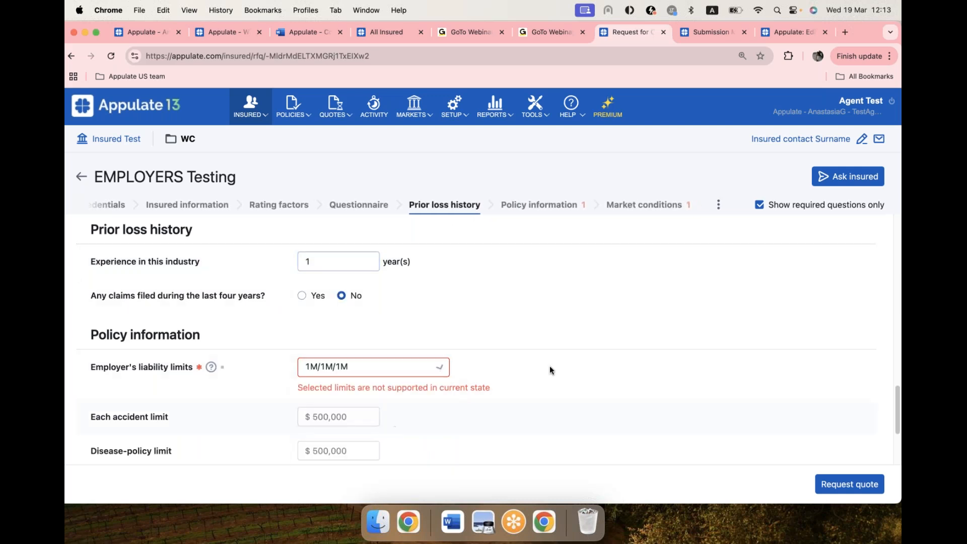
scroll(612, 305, down, 1)
scroll(614, 309, down, 1)
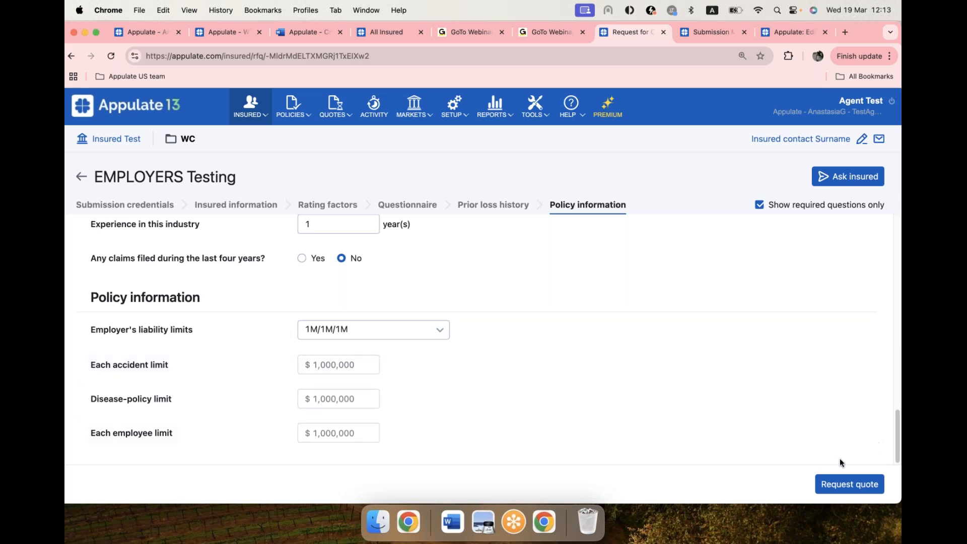
click(861, 486)
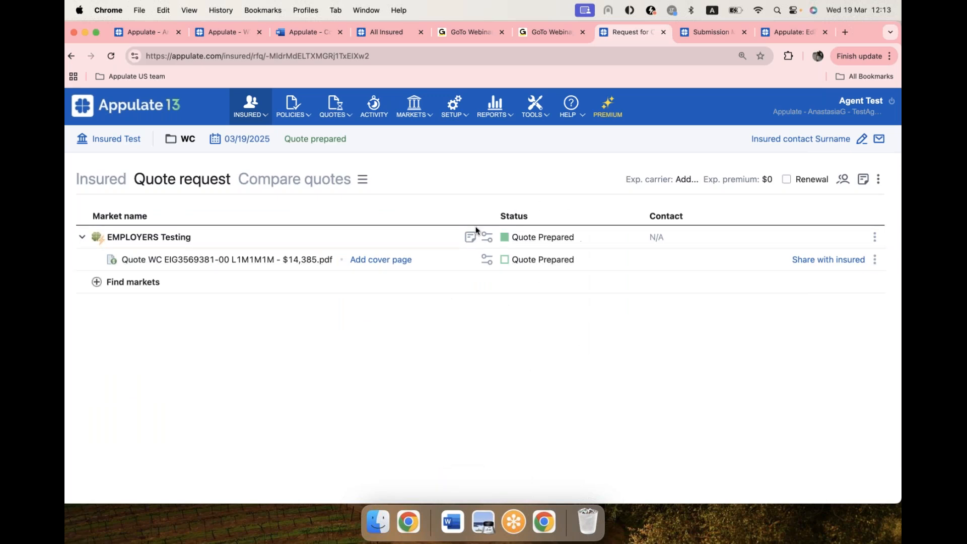
Step: Save the EMPLOYERS Testing quote PDF to the Applications folder, and open it to look through the quotation
click(167, 261)
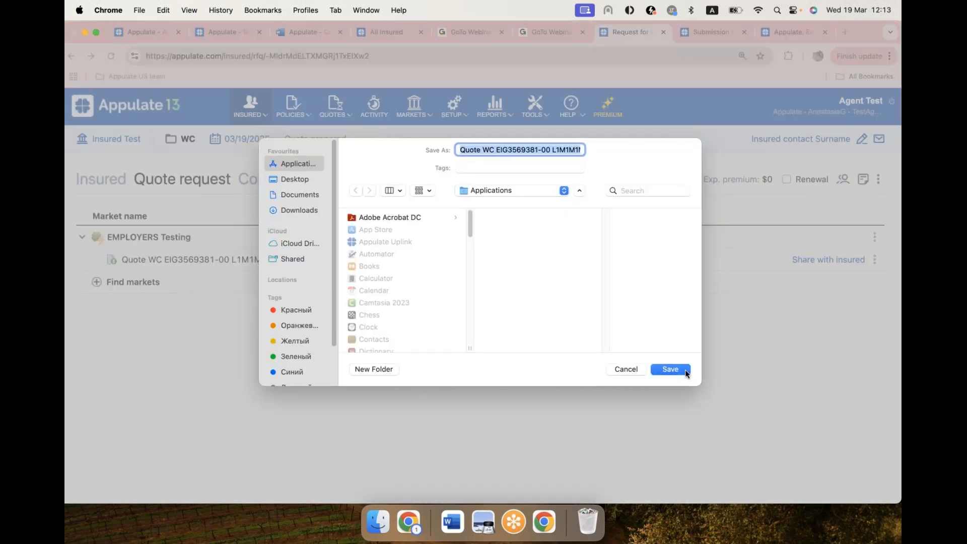
click(685, 370)
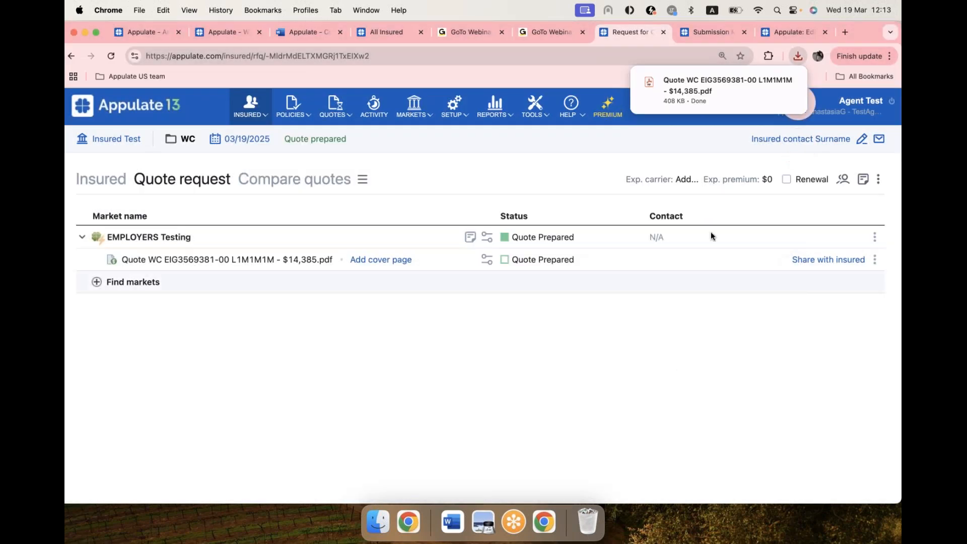
click(692, 92)
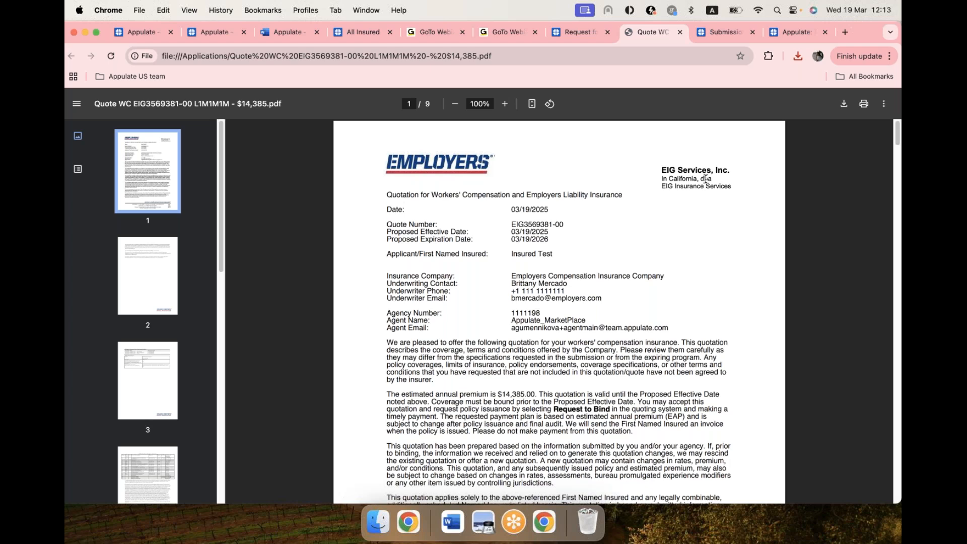
scroll(721, 301, down, 5)
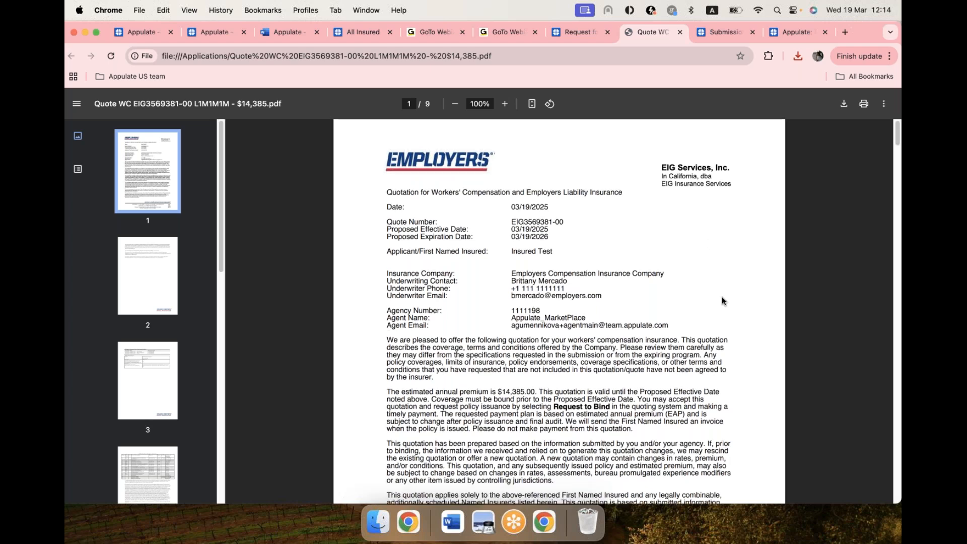
scroll(721, 301, down, 2)
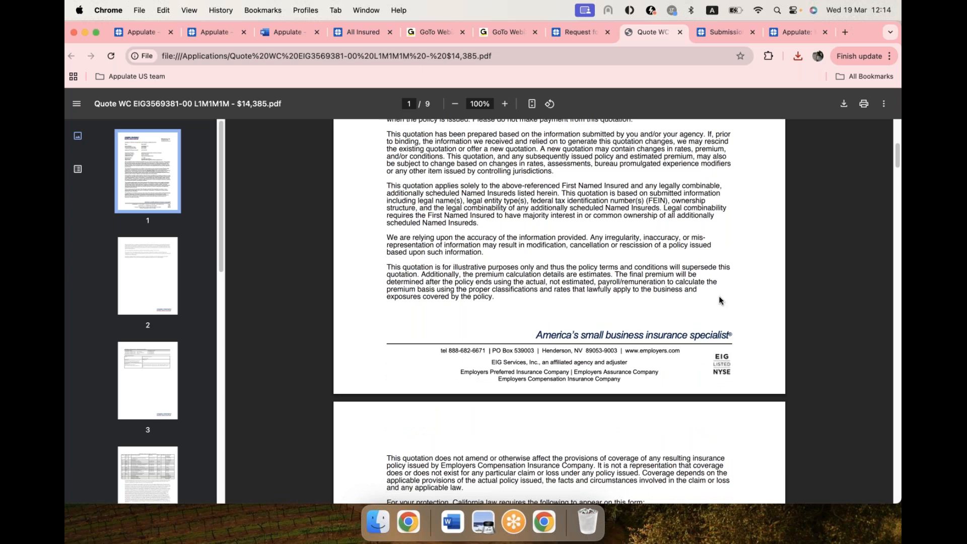
scroll(719, 301, up, 7)
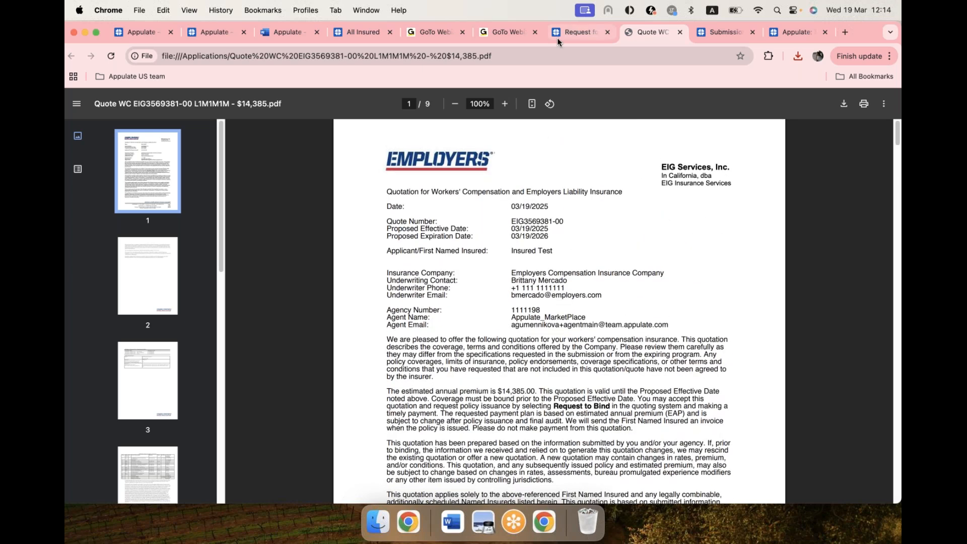
Step: Select all quotes in the quote comparison and preview them in the Insured Portal, without sharing them with the insured
click(560, 38)
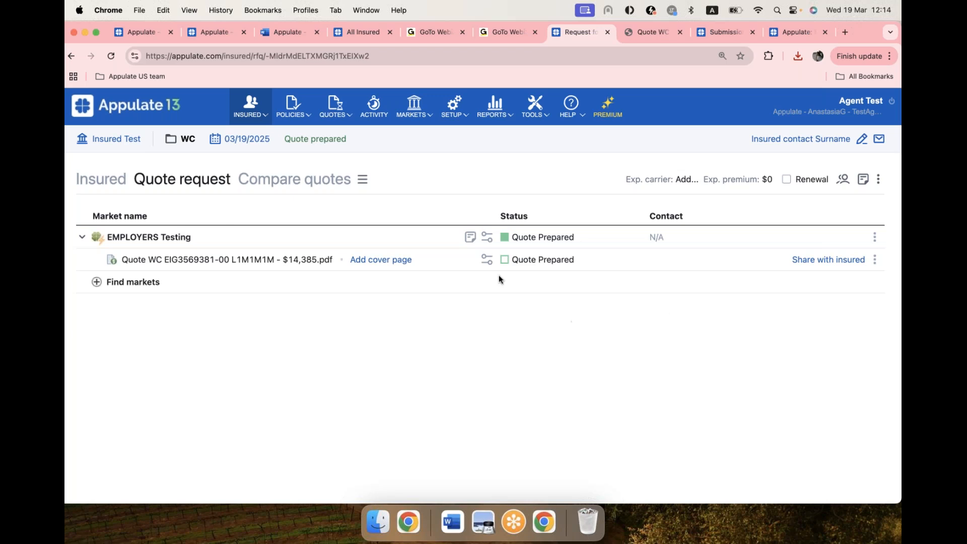
click(295, 184)
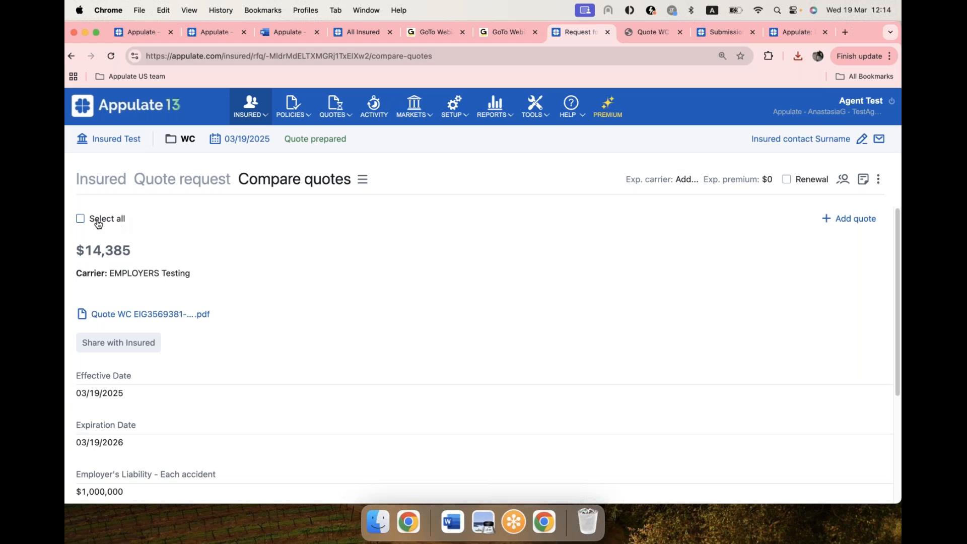
click(120, 221)
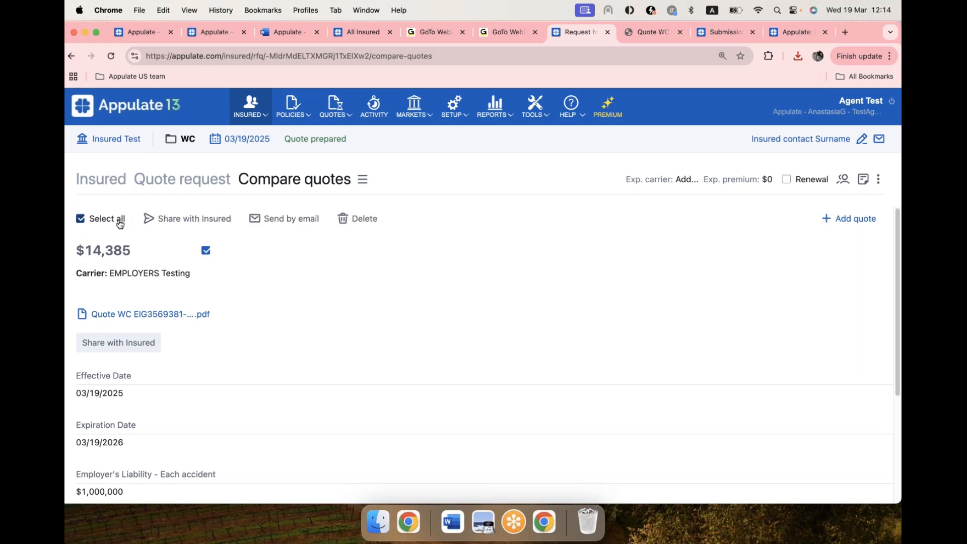
click(183, 224)
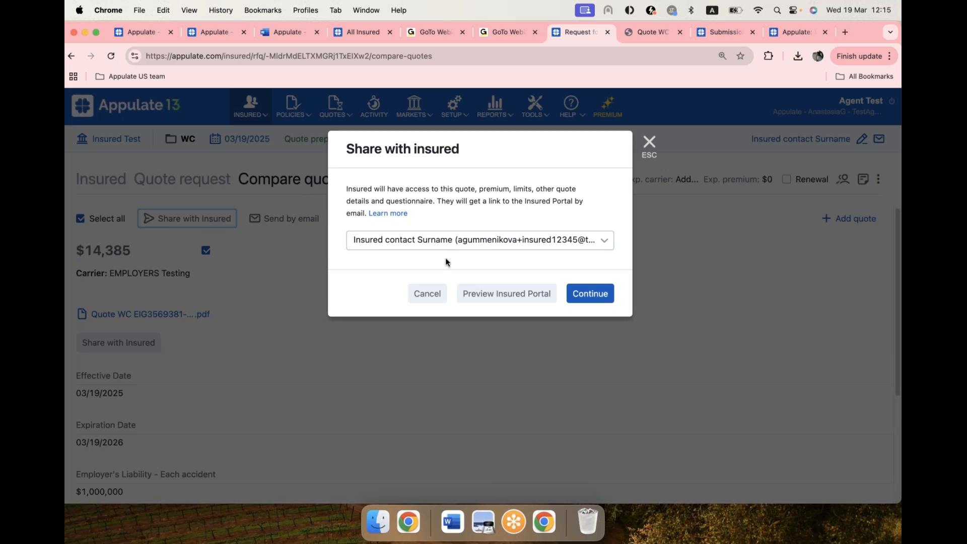
click(505, 294)
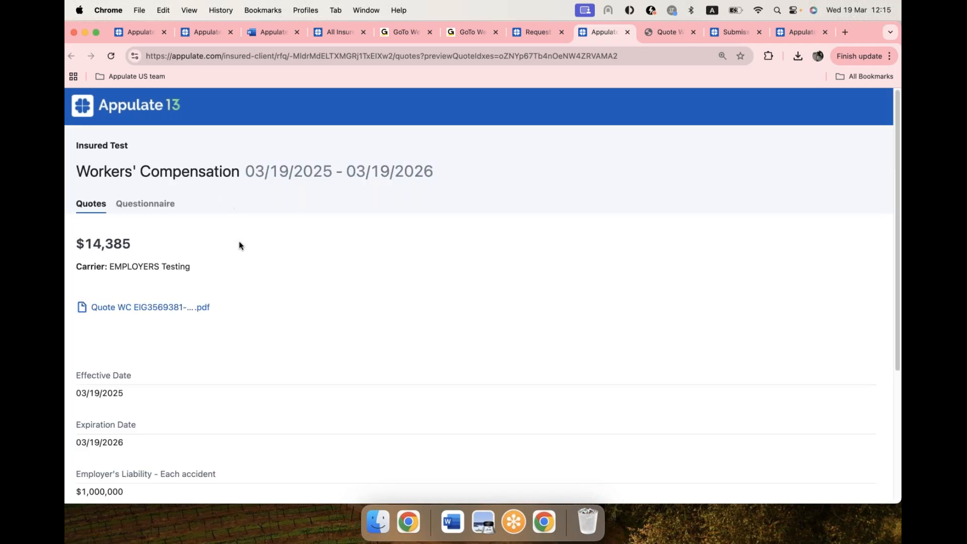
scroll(234, 267, down, 1)
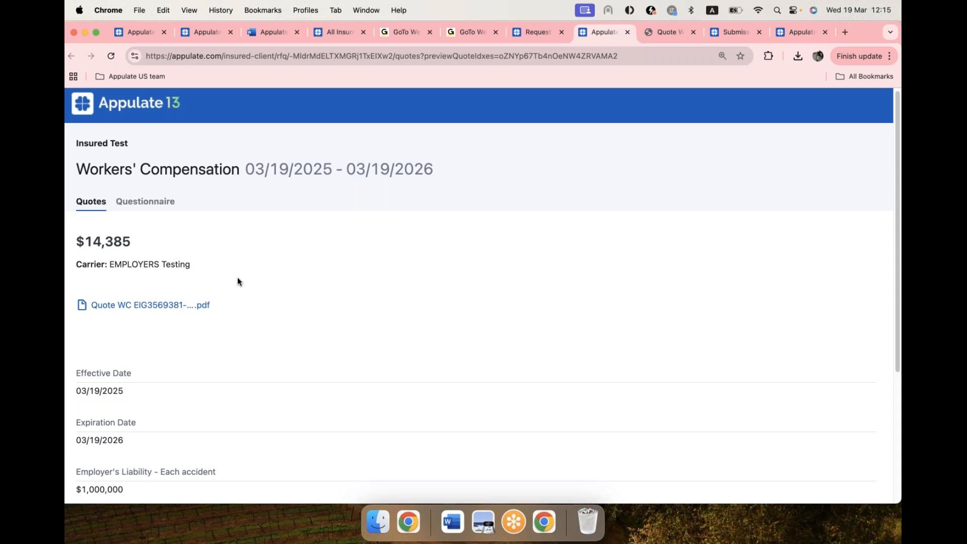
scroll(249, 326, down, 3)
scroll(249, 326, down, 1)
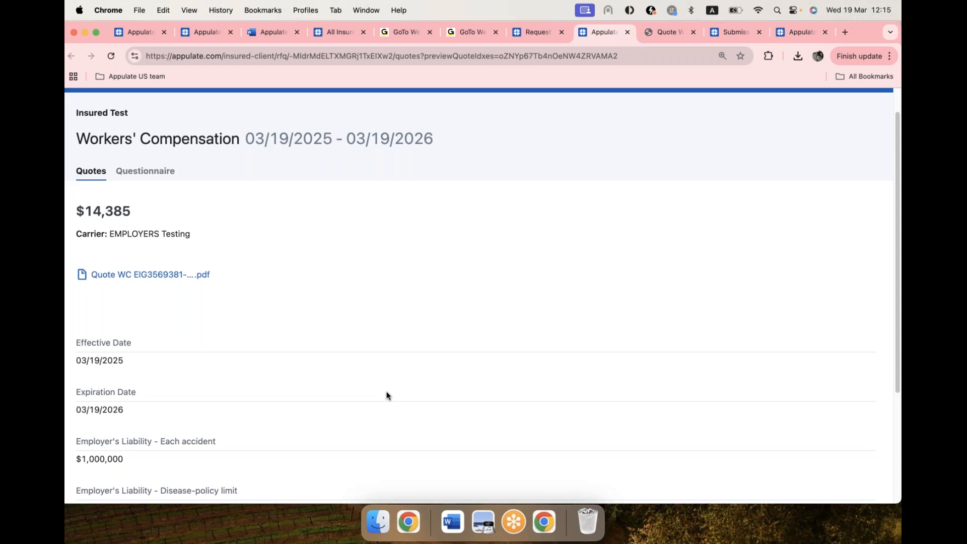
click(538, 34)
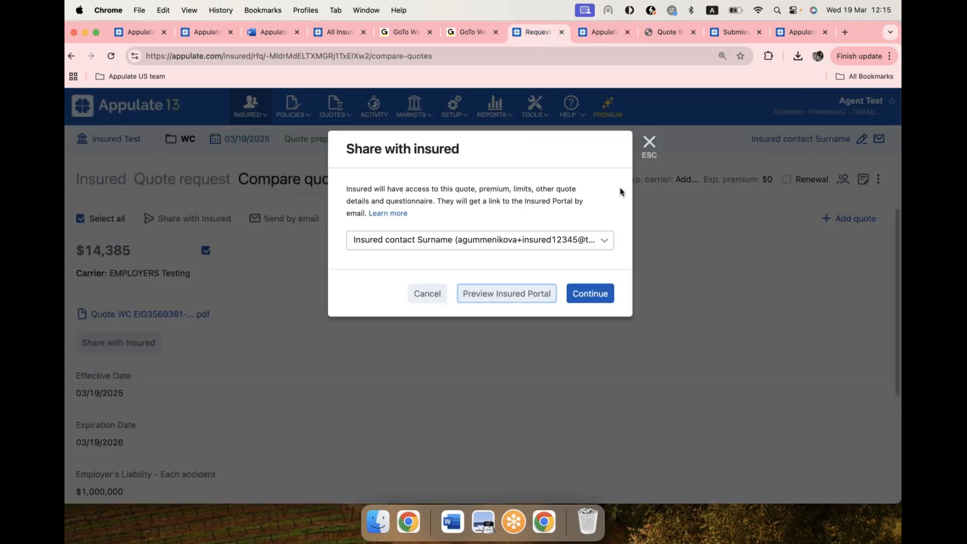
click(648, 144)
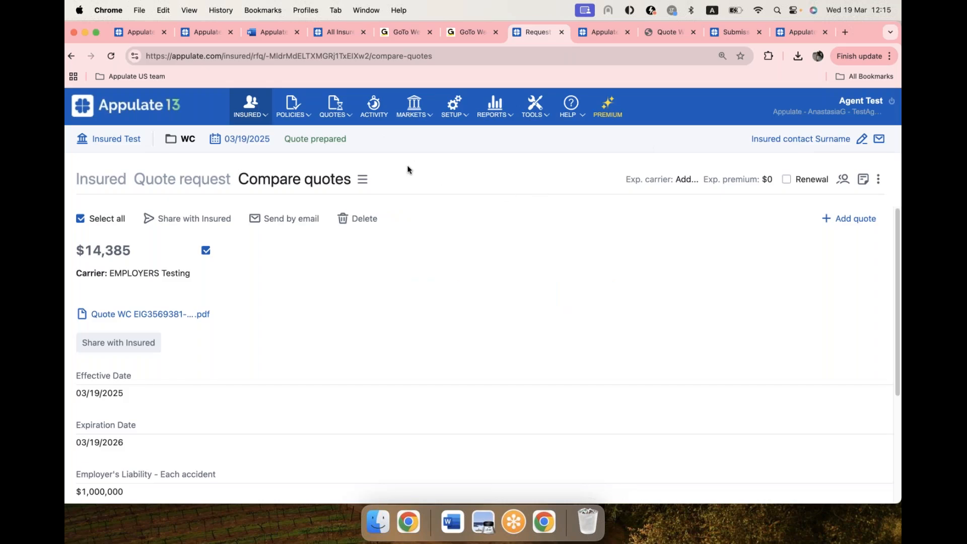
Step: Return to the quote request and mark the EMPLOYERS Testing market as bound
click(180, 180)
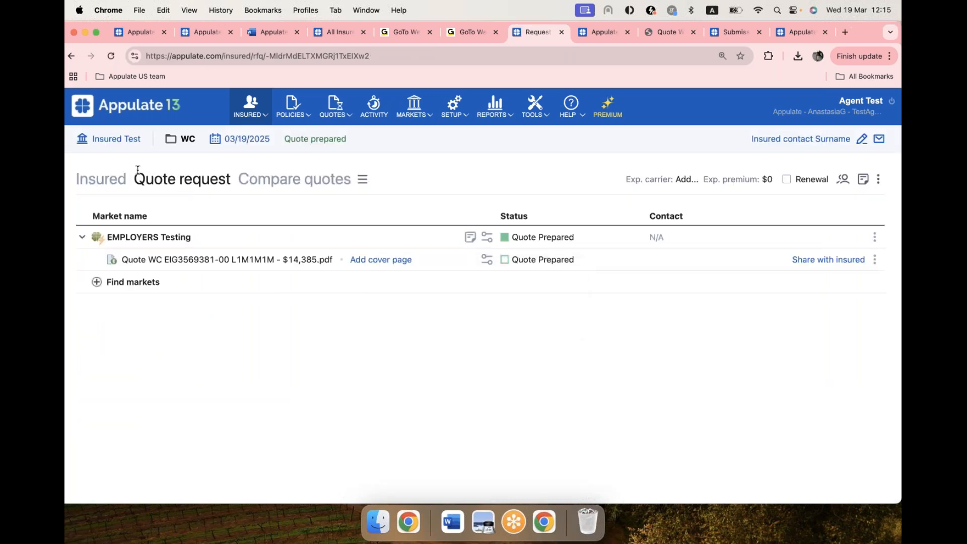
click(875, 237)
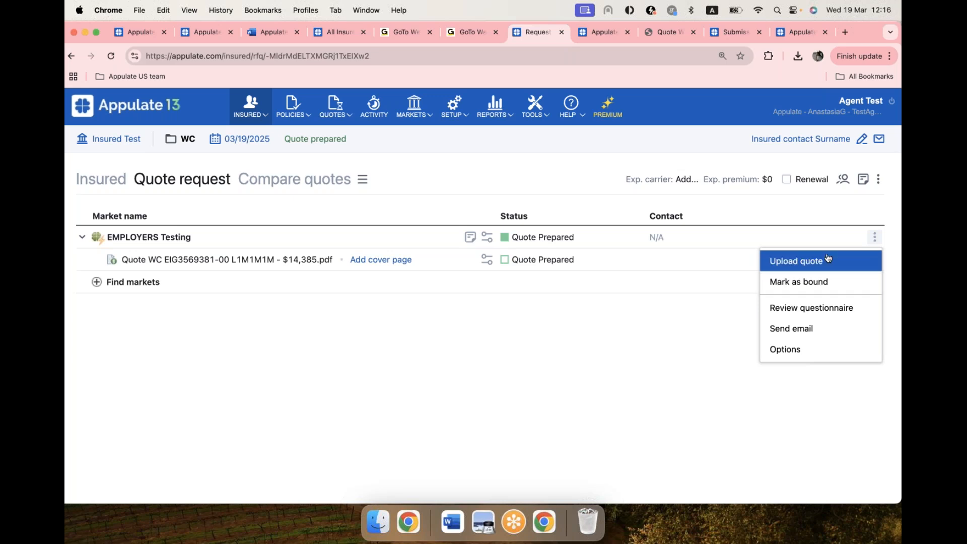
click(819, 286)
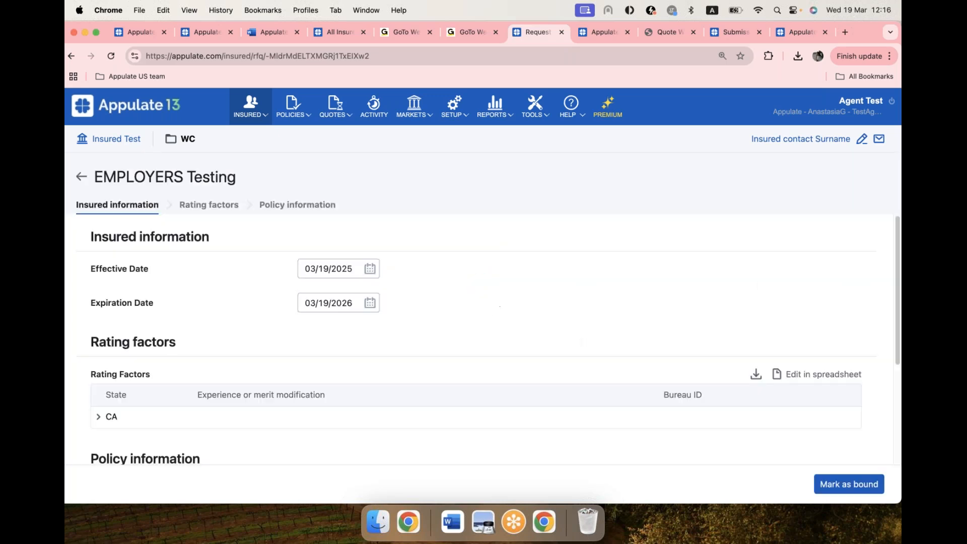
click(849, 483)
click(547, 250)
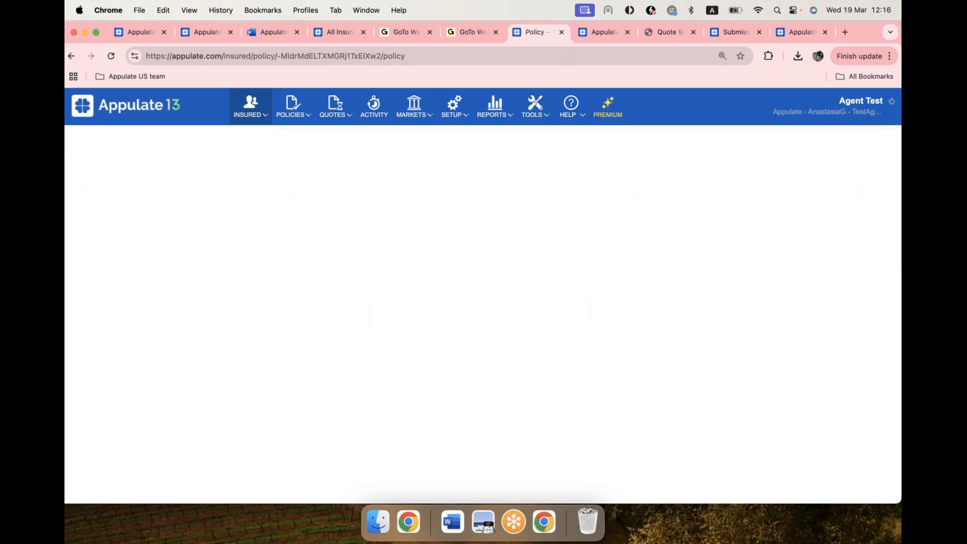
Step: Edit the policy summary to automatically create a new remarketing request on 12/19/2025, and save it
scroll(638, 319, down, 1)
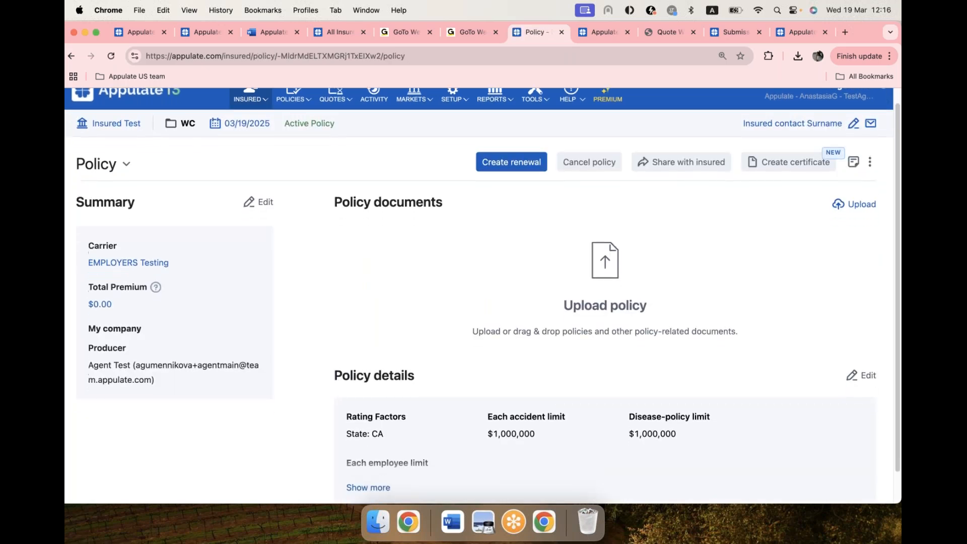
scroll(738, 331, down, 1)
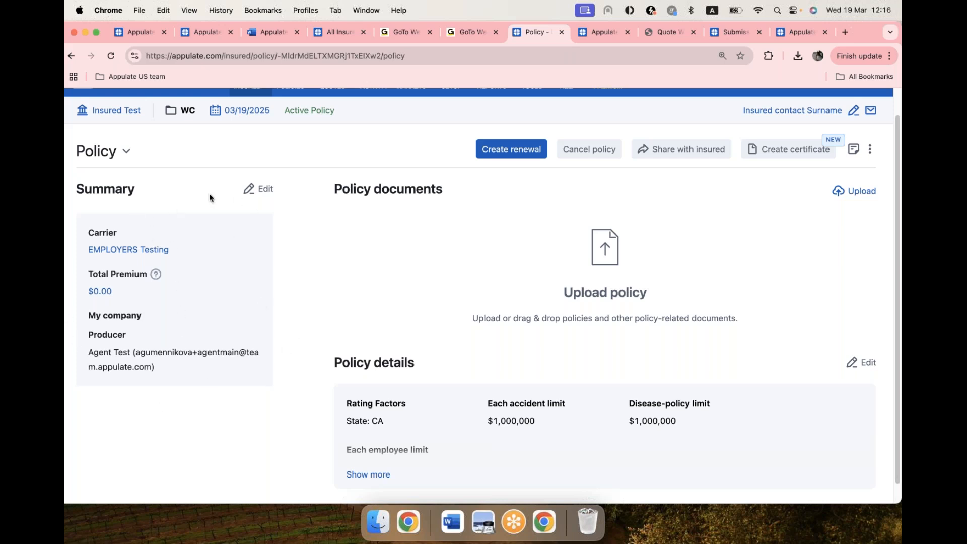
click(259, 191)
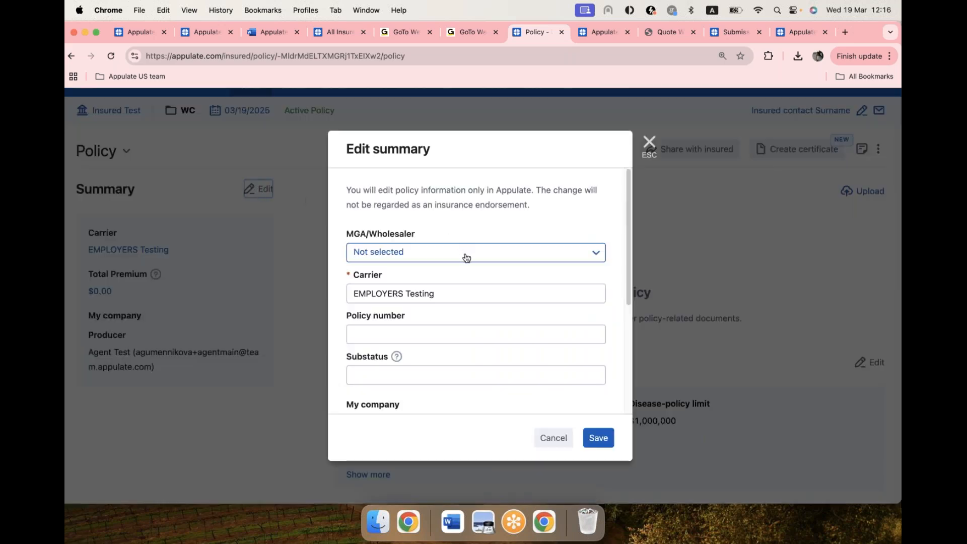
scroll(464, 254, down, 3)
scroll(466, 256, down, 5)
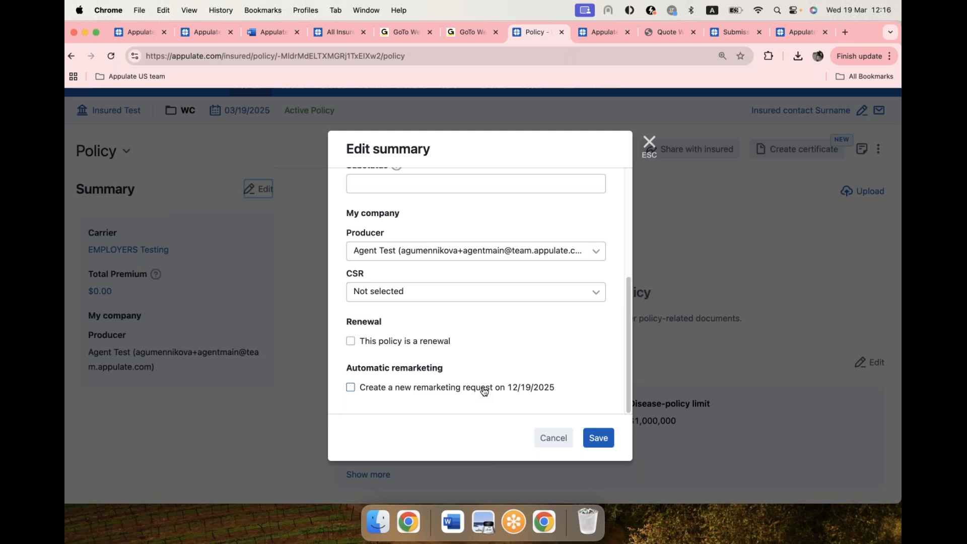
click(351, 388)
click(585, 433)
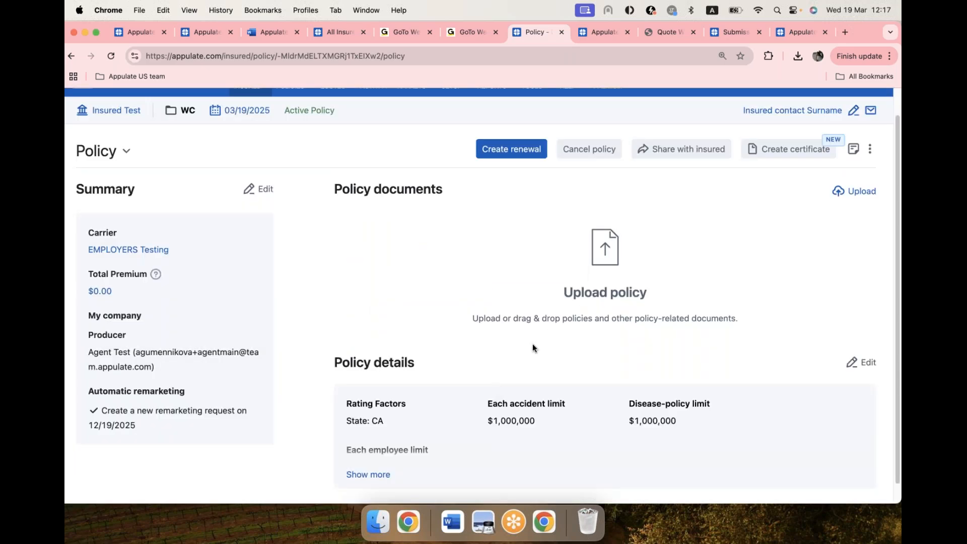
Step: Start a certificate from the policy with holder name "Insured" and the holder's address, covering the Workers' Compensation policy
scroll(556, 326, up, 1)
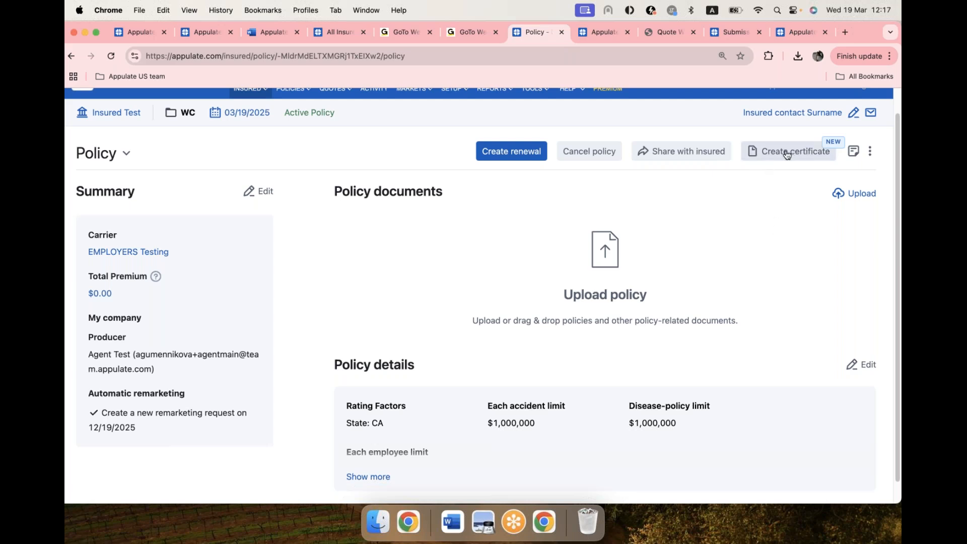
click(818, 155)
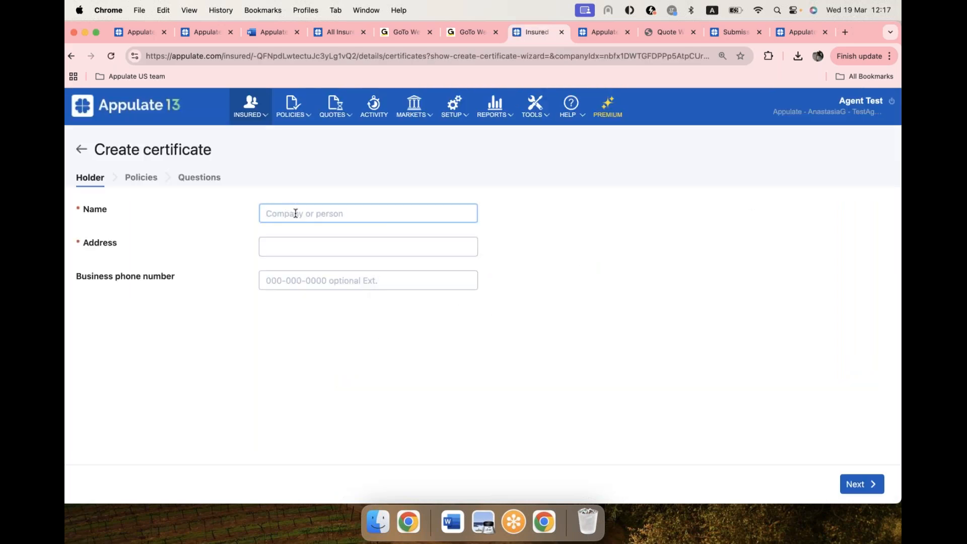
text(Insured)
click(295, 246)
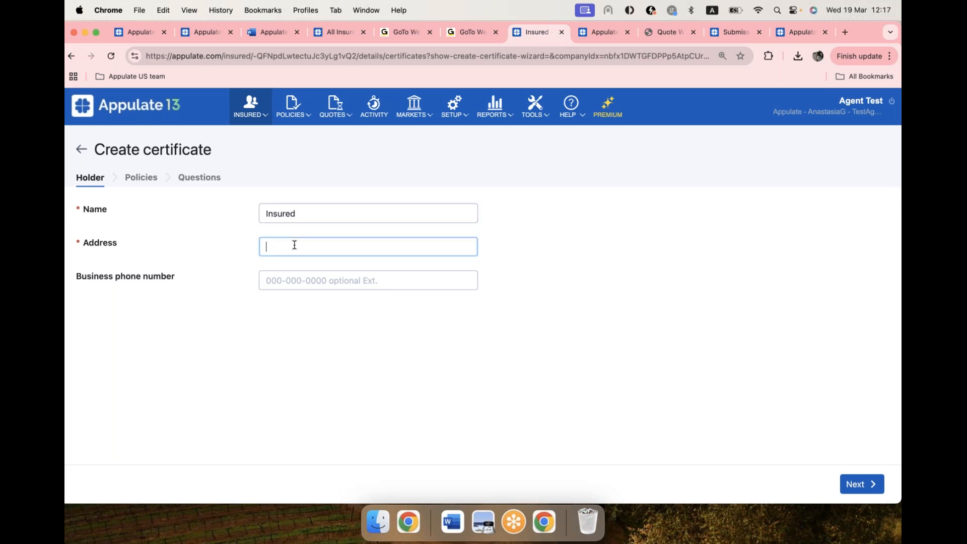
text(address)
click(332, 331)
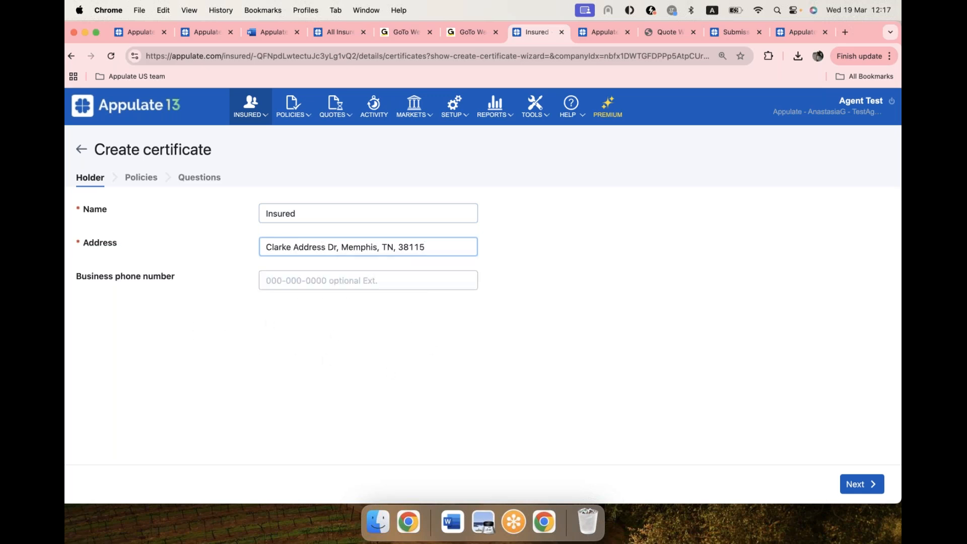
click(858, 485)
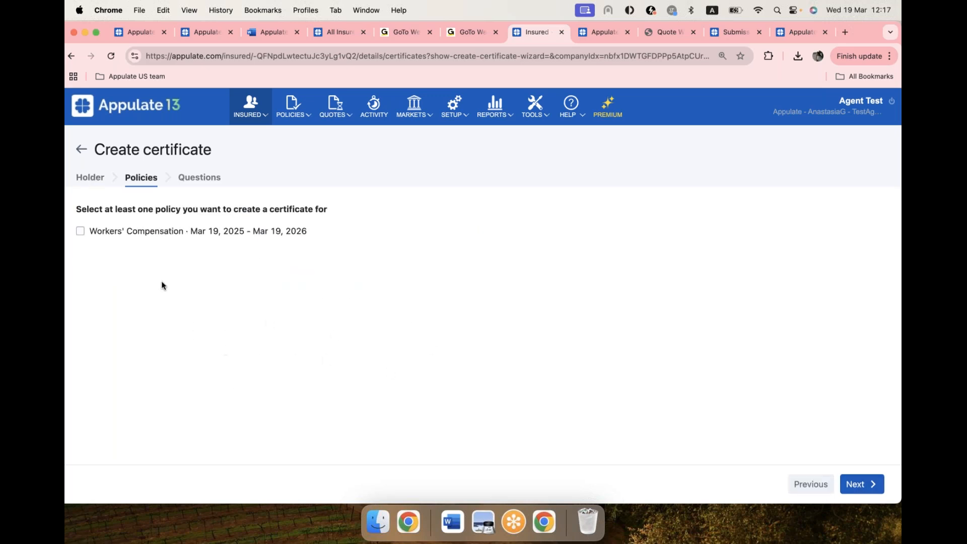
click(96, 233)
click(860, 484)
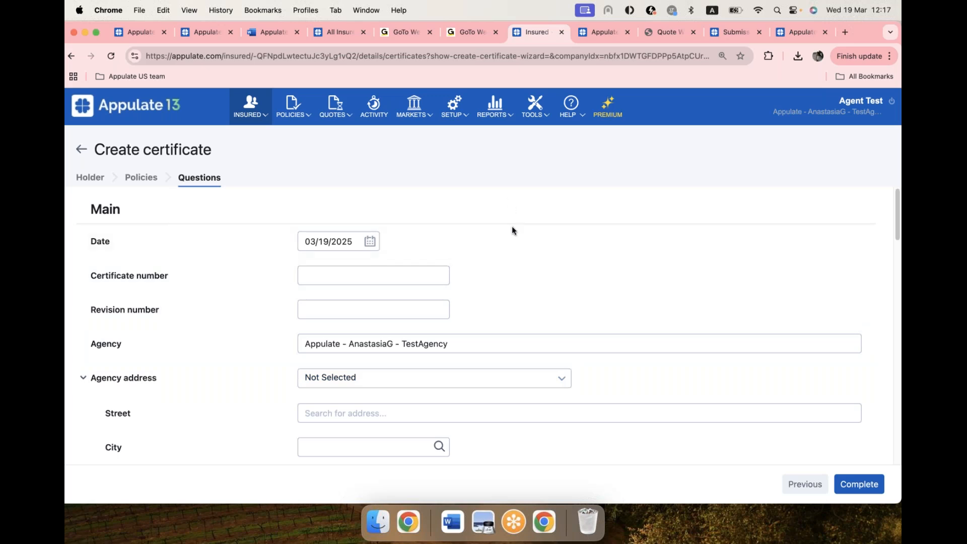
Step: Review the certificate questions, including the producer details, the insured's mailing address and the selected coverages
scroll(528, 292, down, 3)
scroll(527, 290, down, 5)
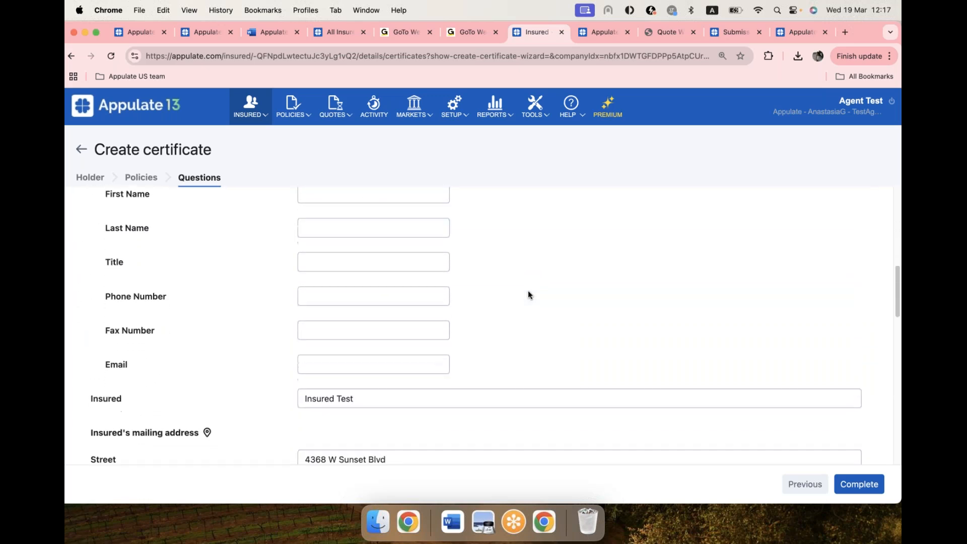
scroll(527, 295, down, 1)
scroll(528, 292, down, 3)
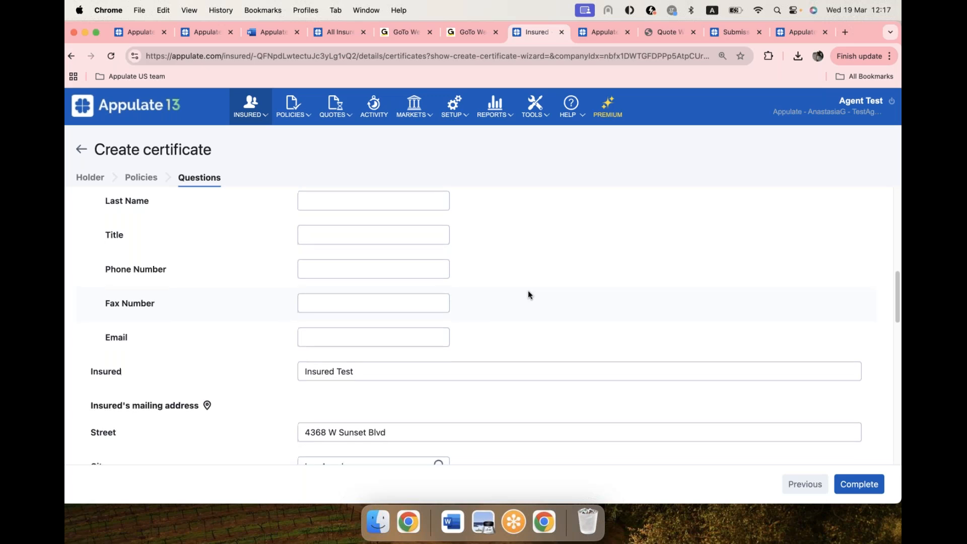
scroll(528, 290, down, 5)
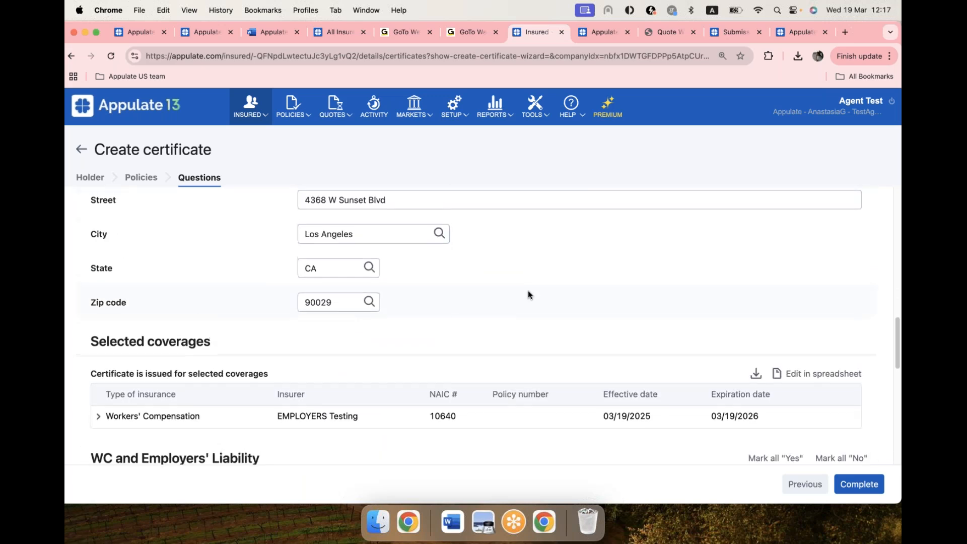
scroll(528, 291, up, 3)
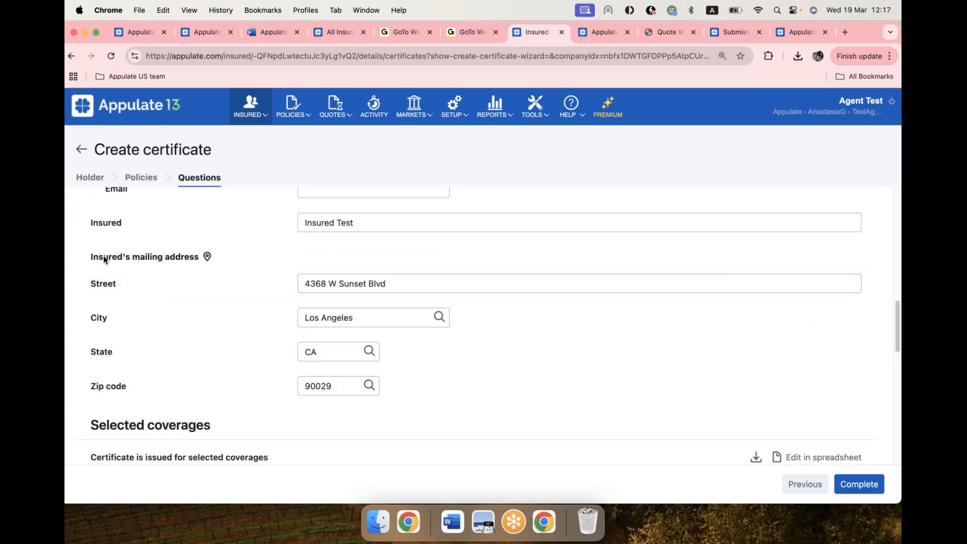
scroll(285, 404, down, 2)
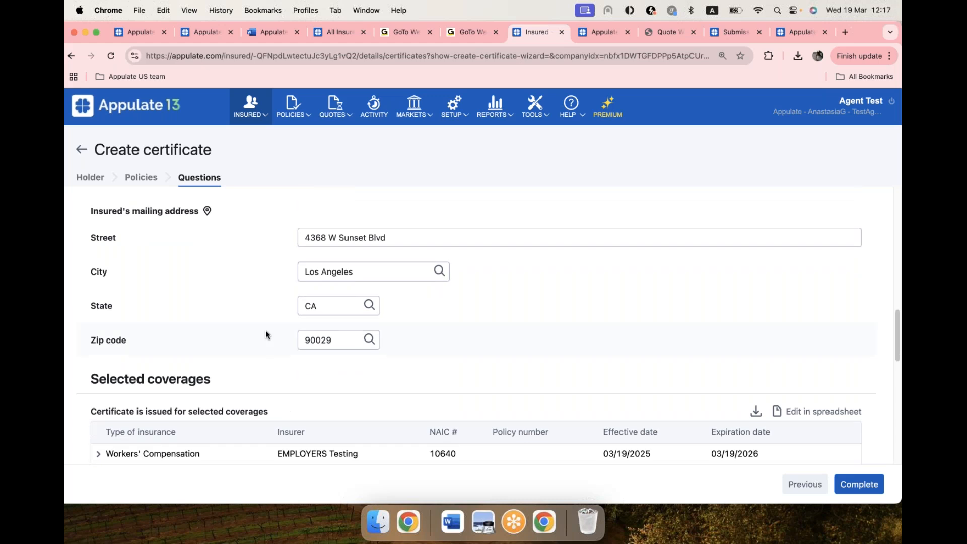
scroll(265, 332, up, 5)
scroll(266, 335, up, 15)
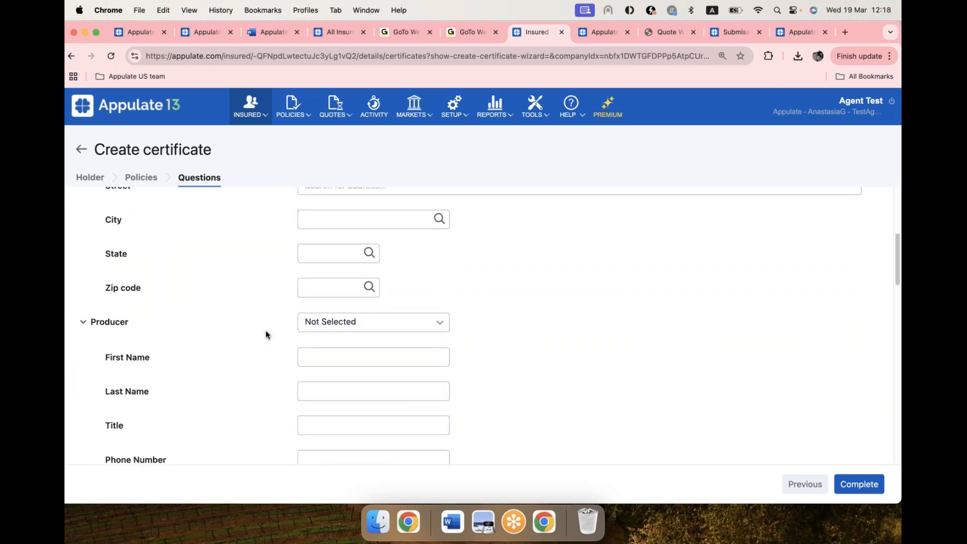
Step: Enter the certificate number and complete the certificate, and try to sign it
click(339, 274)
text(123456789)
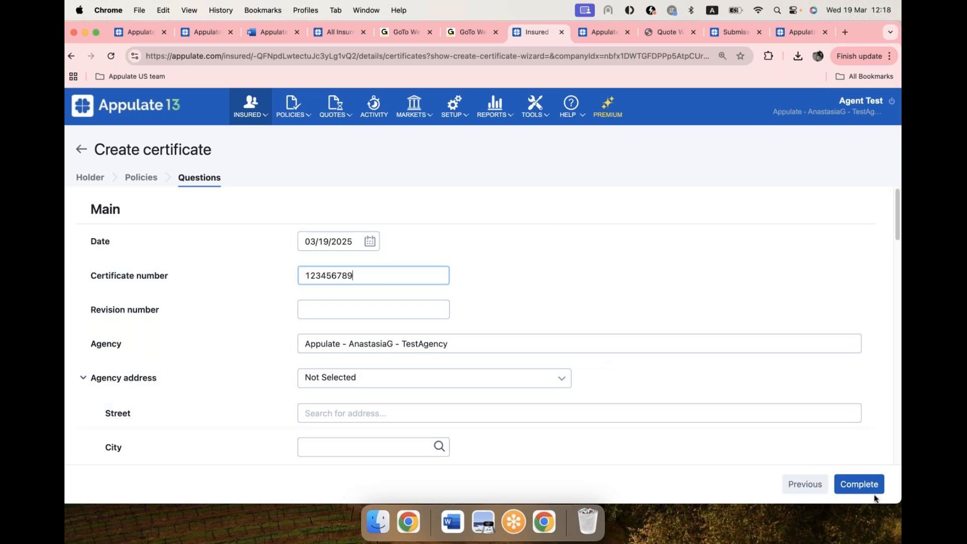
click(864, 486)
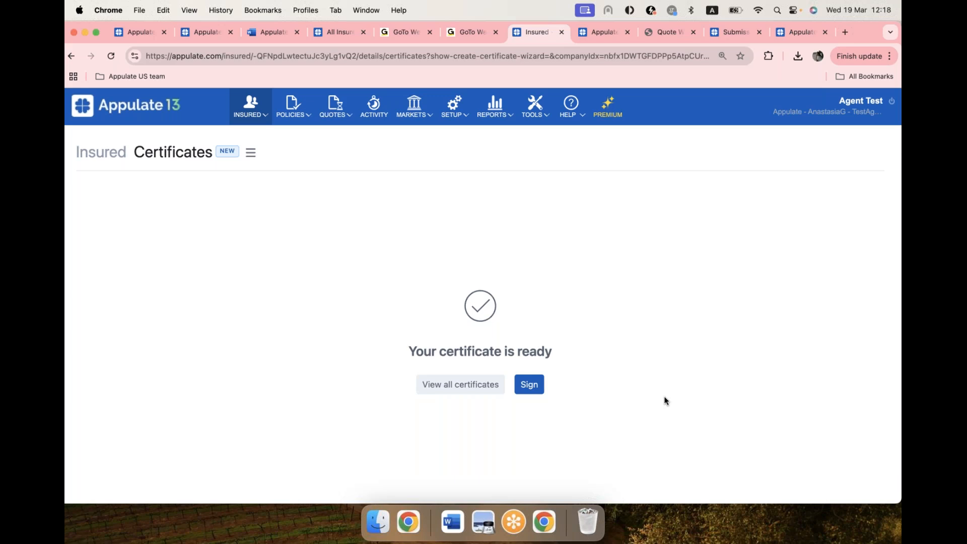
click(533, 386)
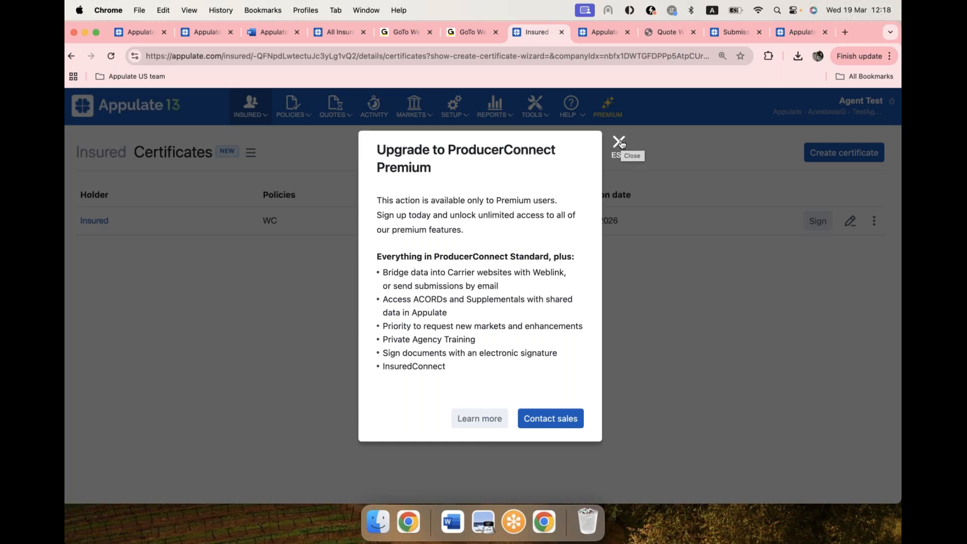
click(619, 142)
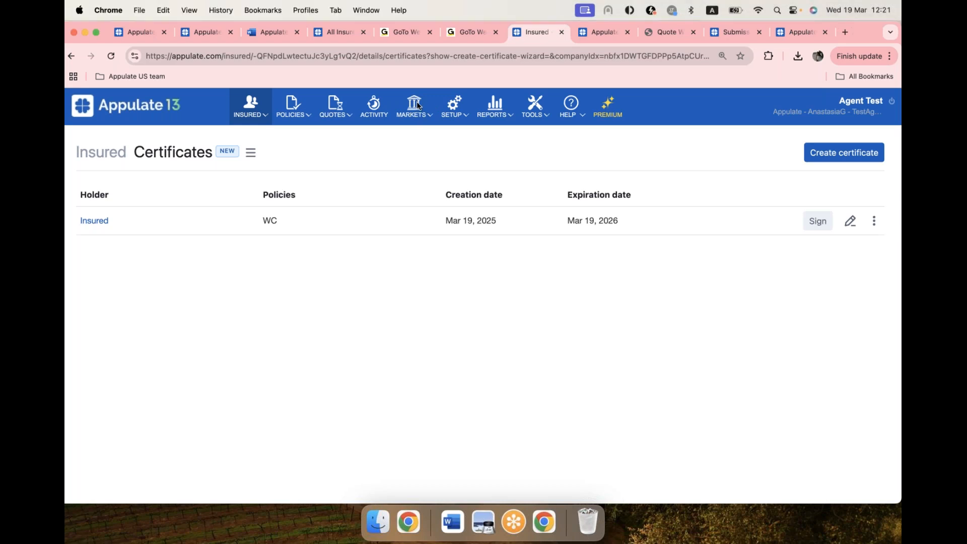
Step: Search the available markets for "amtrust", add AmTrust Financial to the selected markets, and open the selected markets list
click(418, 104)
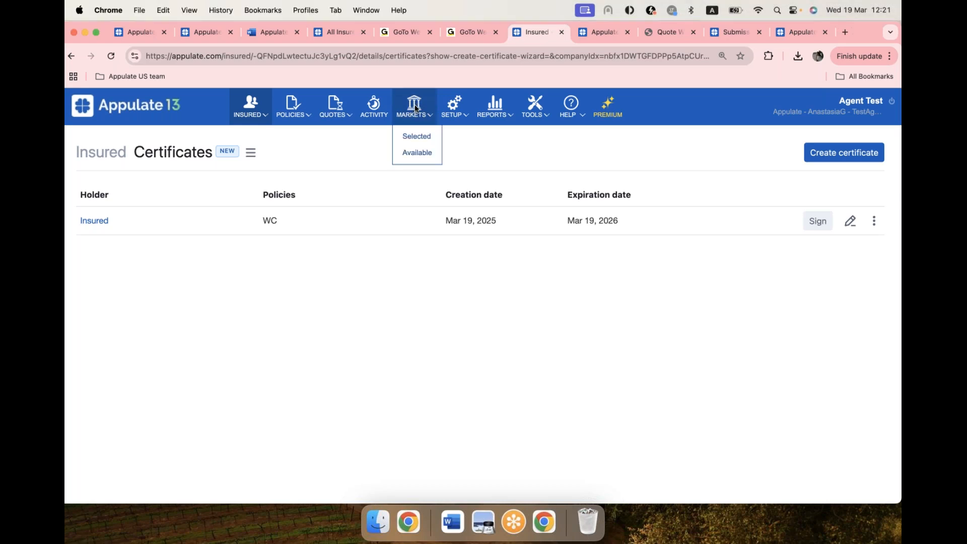
click(408, 157)
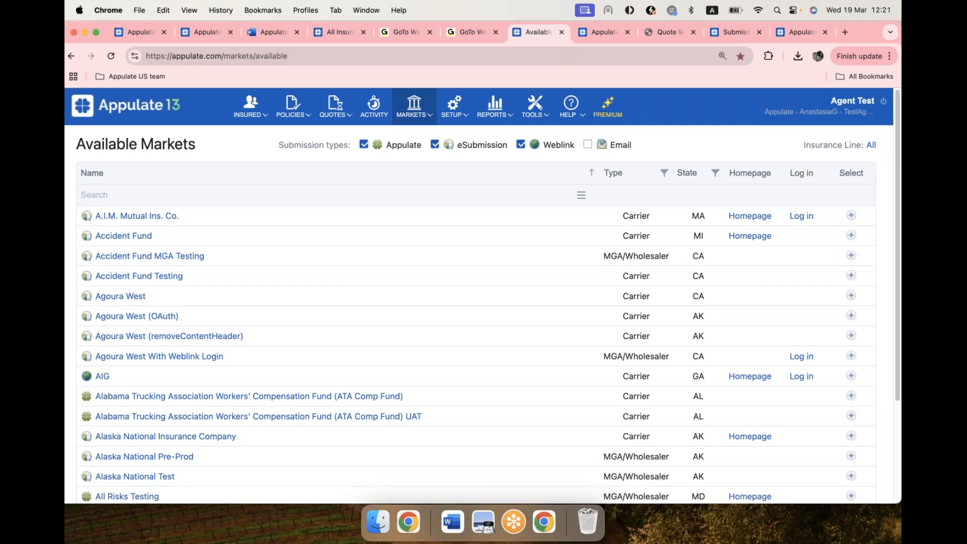
text(amtrust)
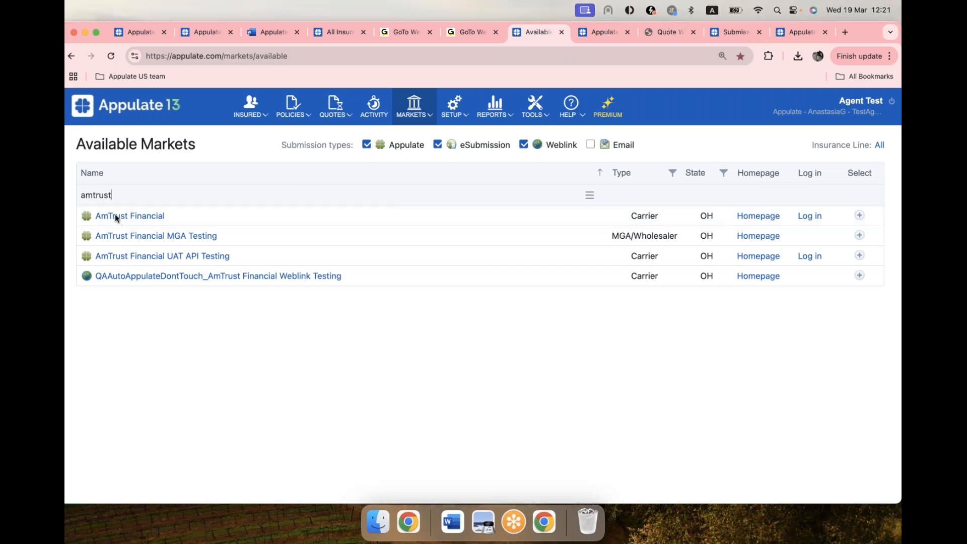
click(860, 216)
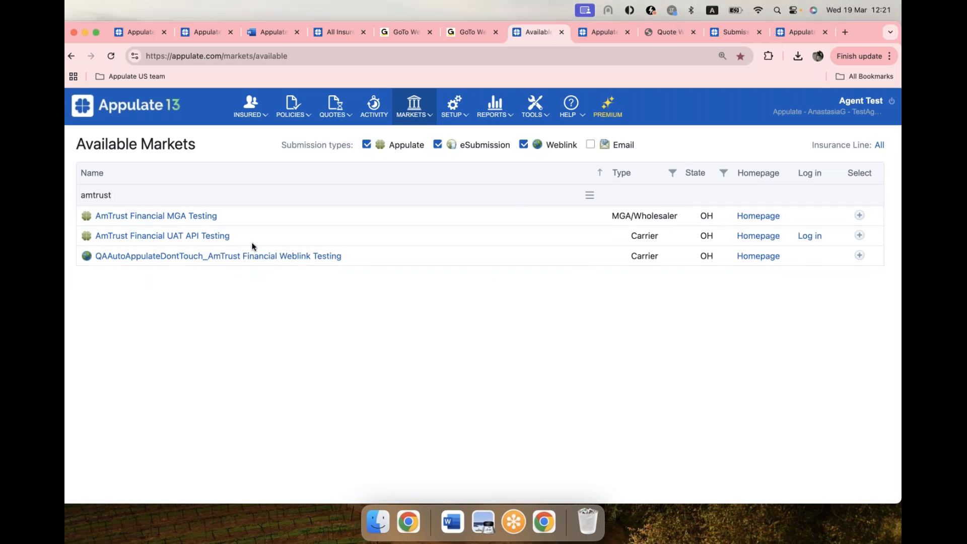
click(418, 115)
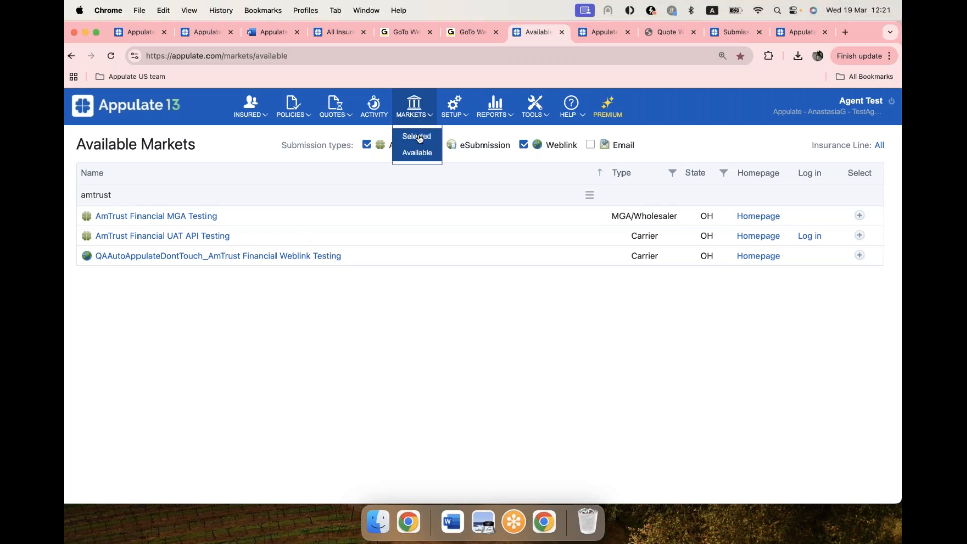
click(416, 136)
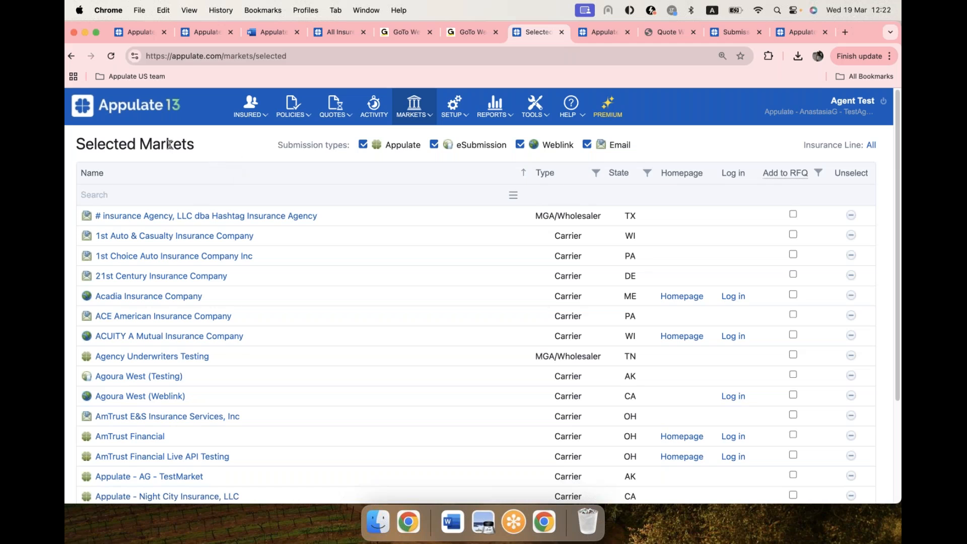
Step: Return to the list of all insureds, and open the Help Center to look through its topics
click(119, 119)
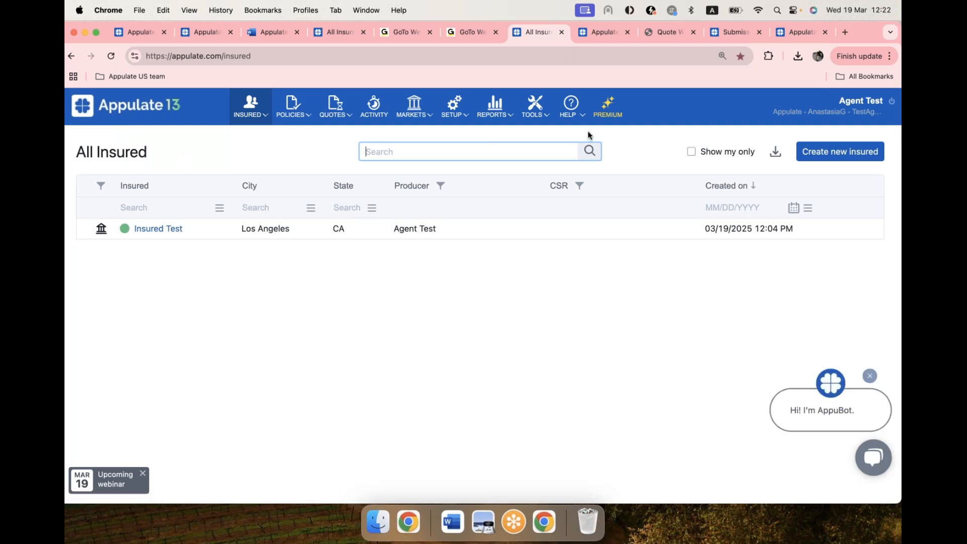
click(572, 111)
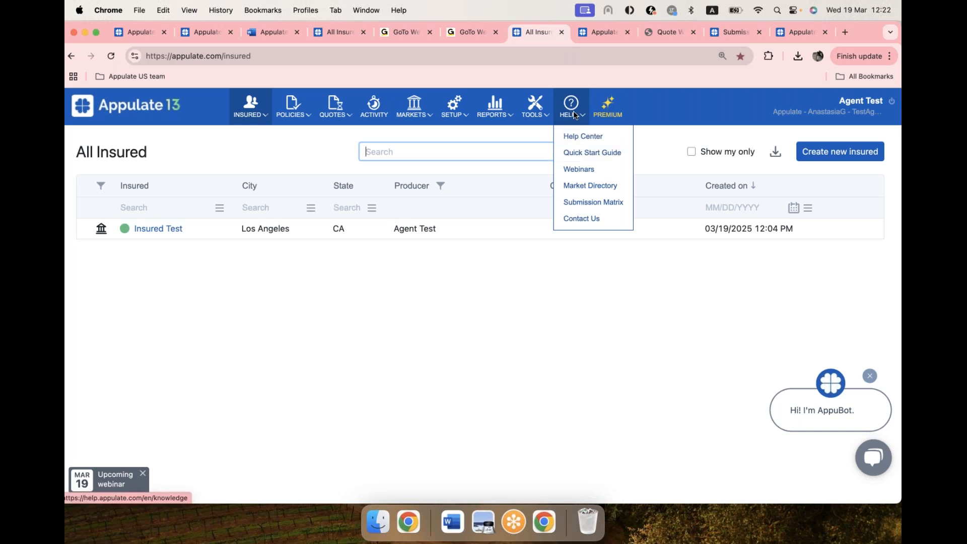
click(591, 143)
click(562, 31)
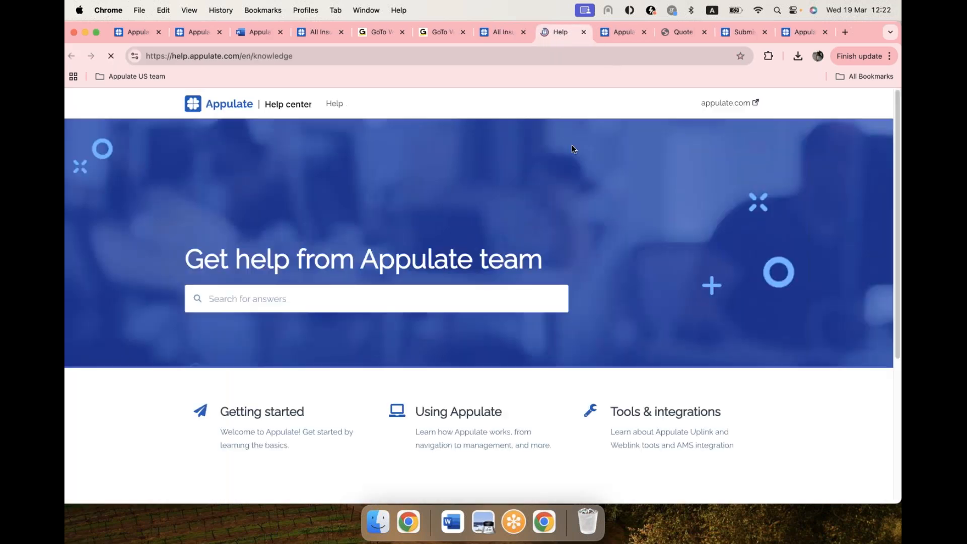
scroll(555, 218, down, 2)
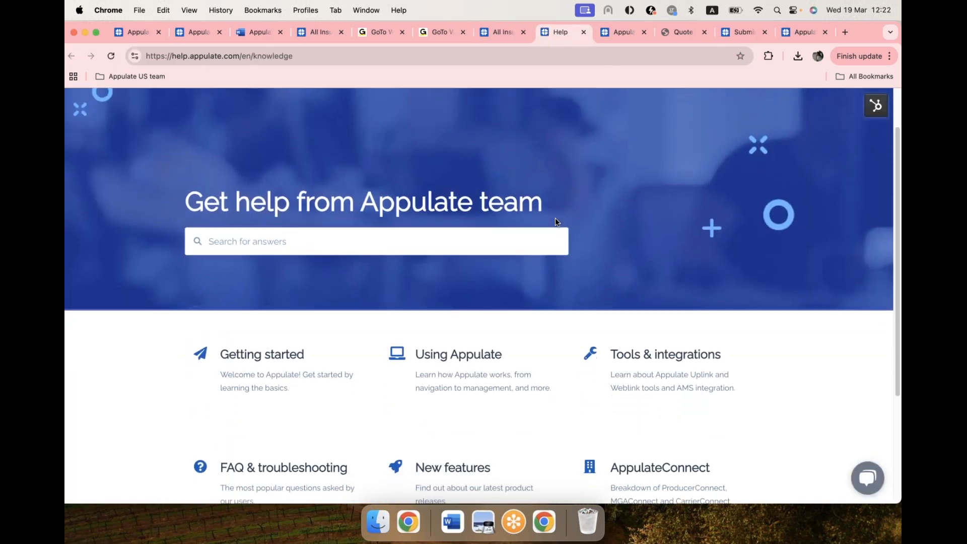
Step: Examine the Help Center's topic categories, from Getting started to AppulateConnect
scroll(554, 220, down, 2)
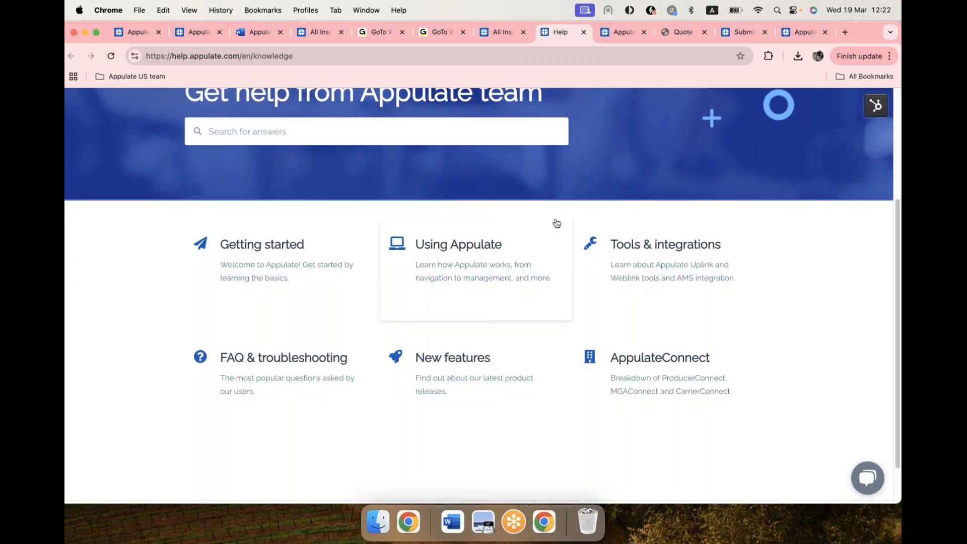
scroll(557, 224, up, 1)
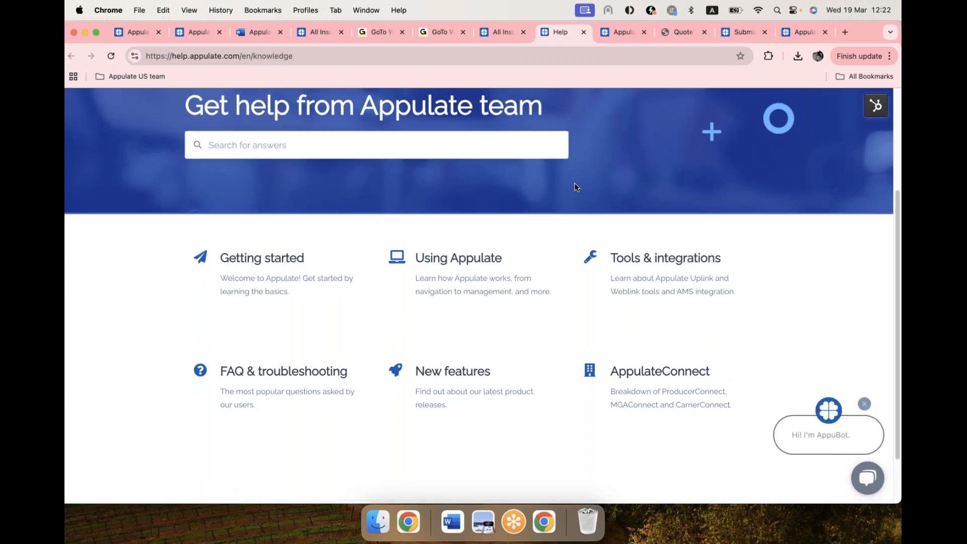
scroll(577, 187, up, 2)
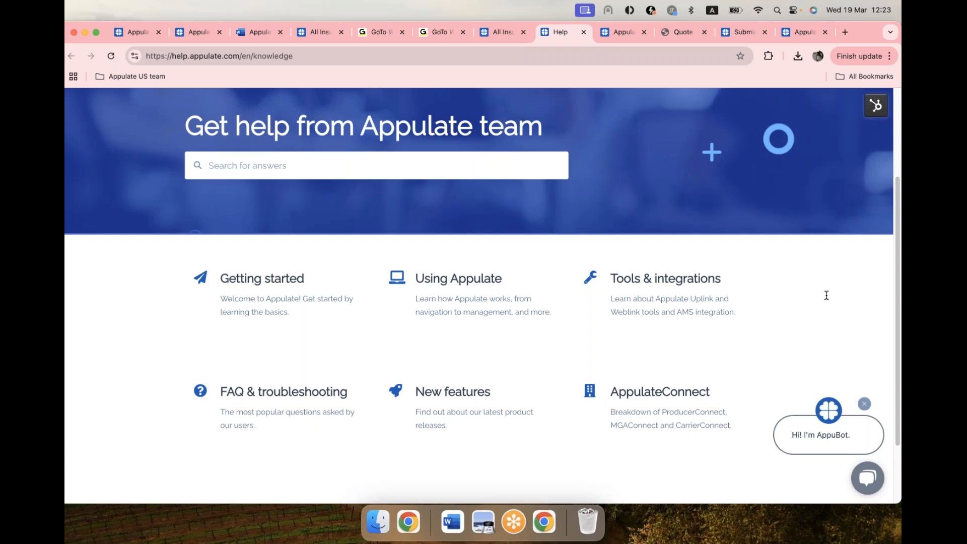
Step: Switch back to the Appulate agent account and open the list of available markets
click(494, 28)
mouse_move(414, 106)
click(413, 153)
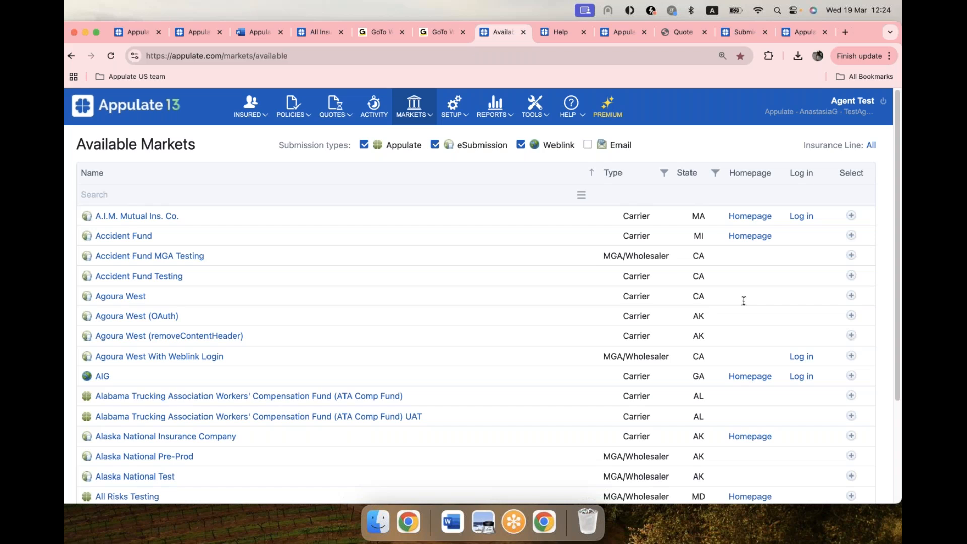
Step: Return to the list of all insureds, and switch to the Word document to show its page of contact details
click(138, 112)
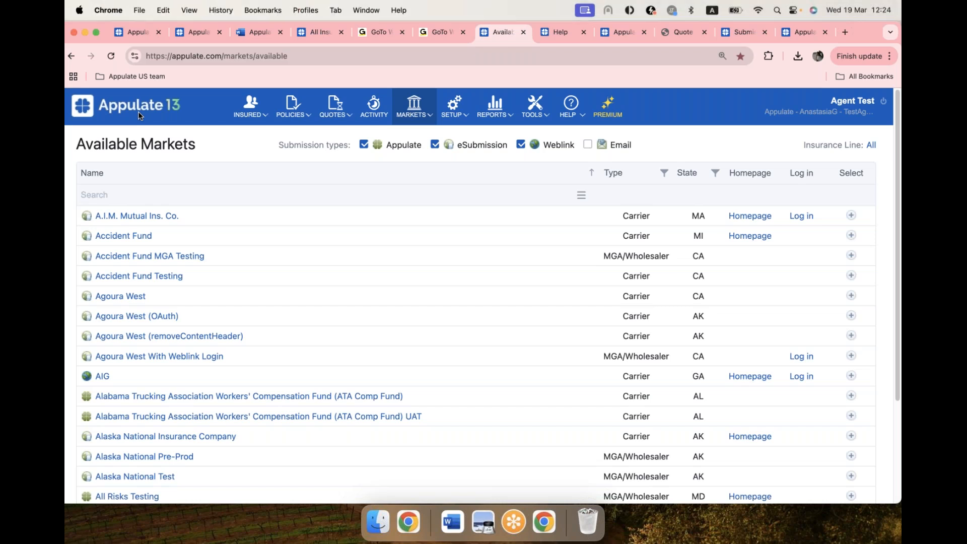
click(136, 113)
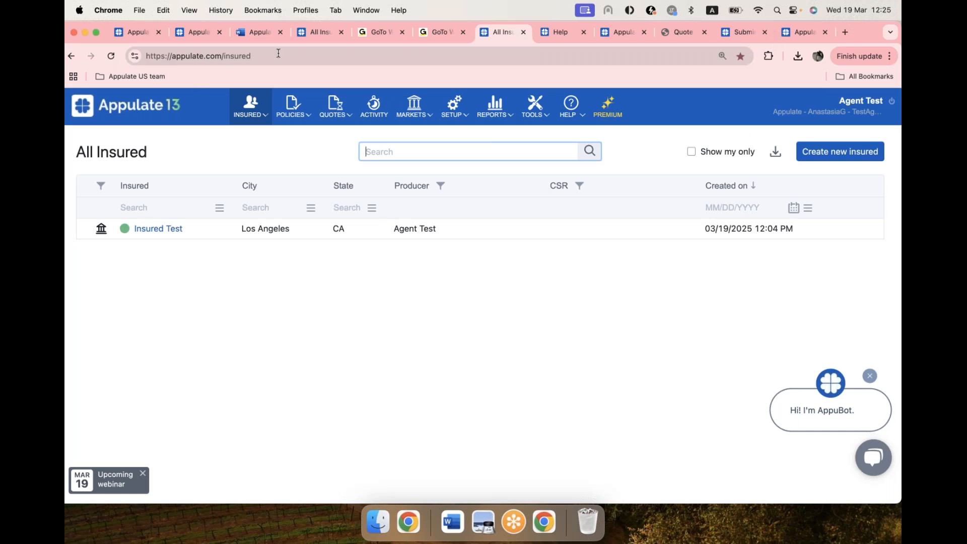
click(255, 32)
scroll(537, 261, up, 3)
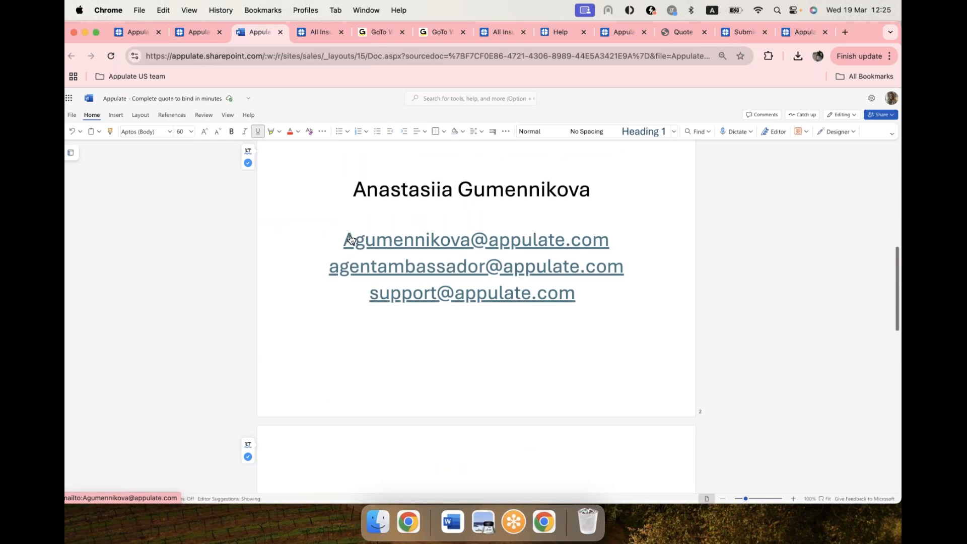